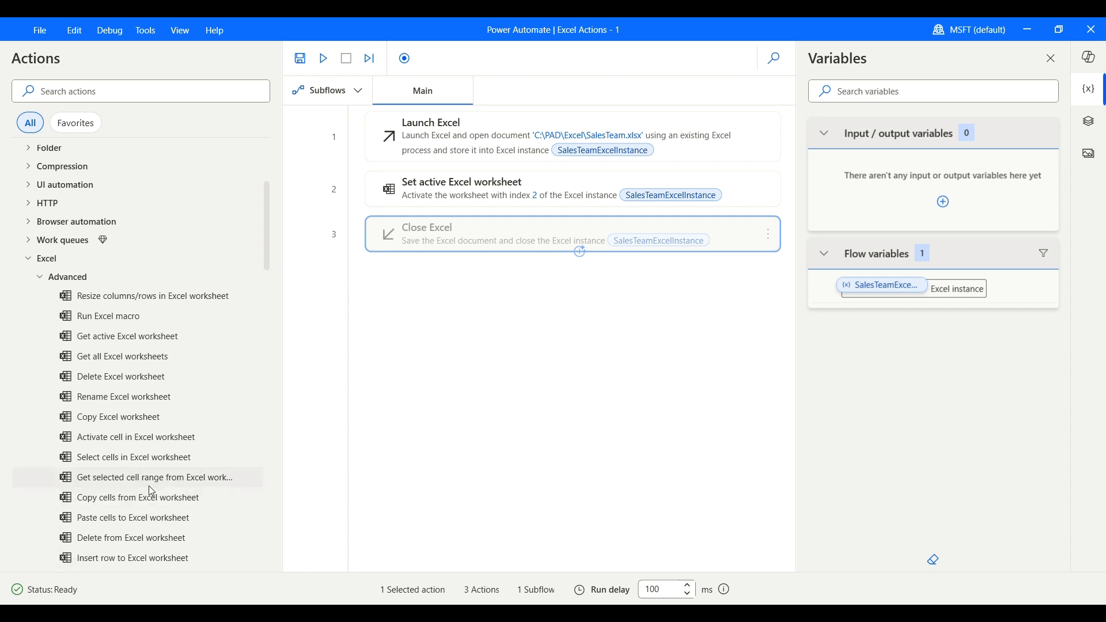
Step: Add a Get selected cell range from Excel worksheet action before Close Excel, using the SalesTeamExcelInstance Excel instance
{"action": "left_click_drag", "start_coordinate": [151, 490], "coordinate": [501, 248]}
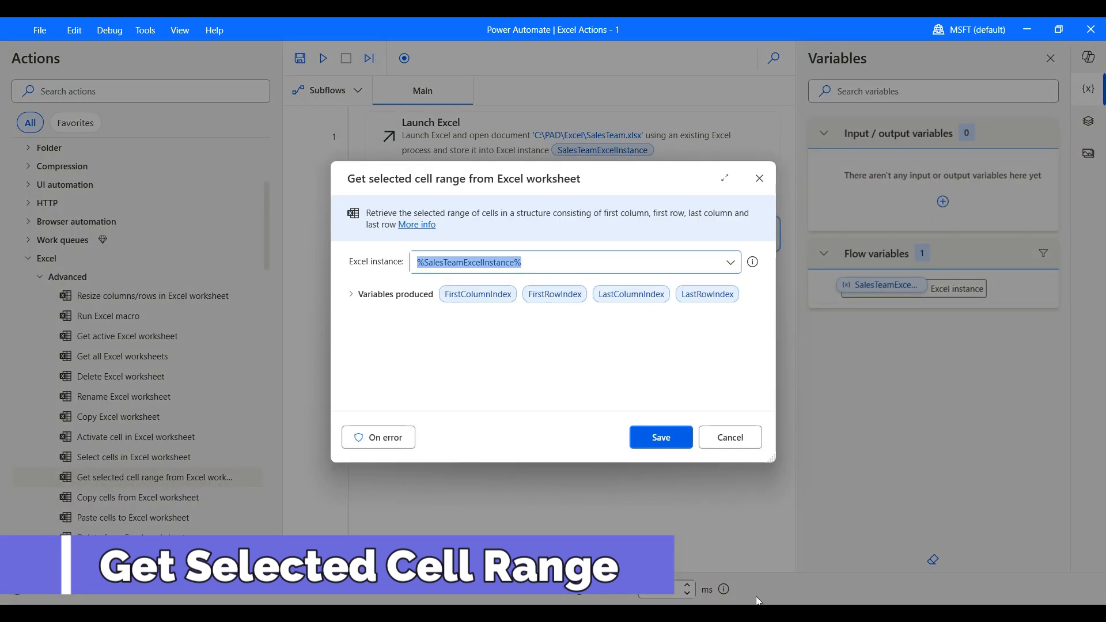
{"action": "left_click", "coordinate": [758, 602]}
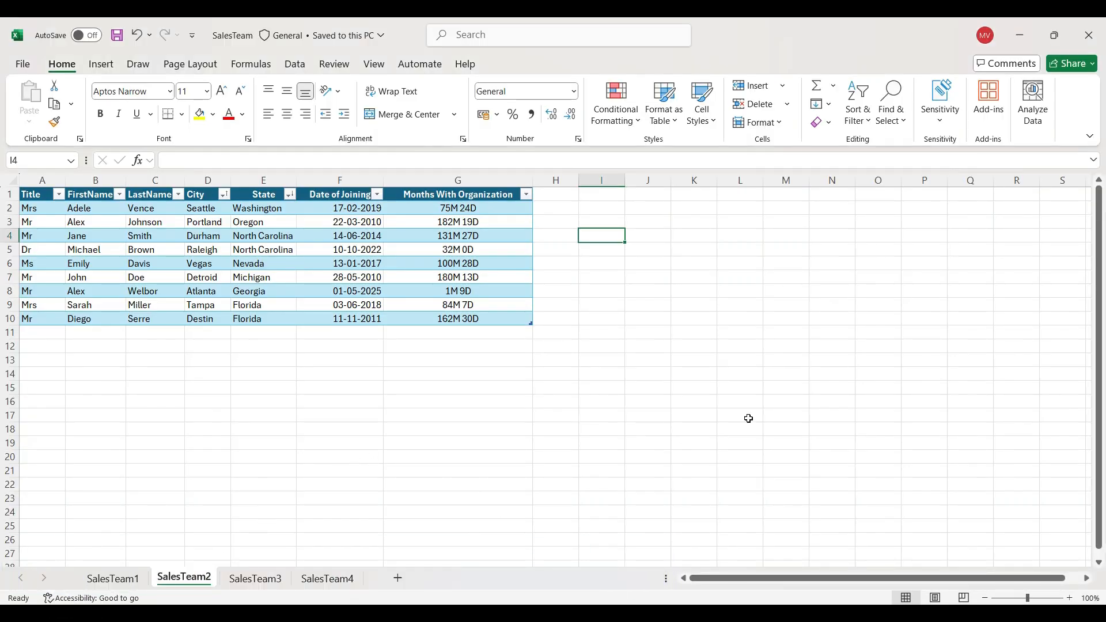
{"action": "left_click", "coordinate": [1019, 36]}
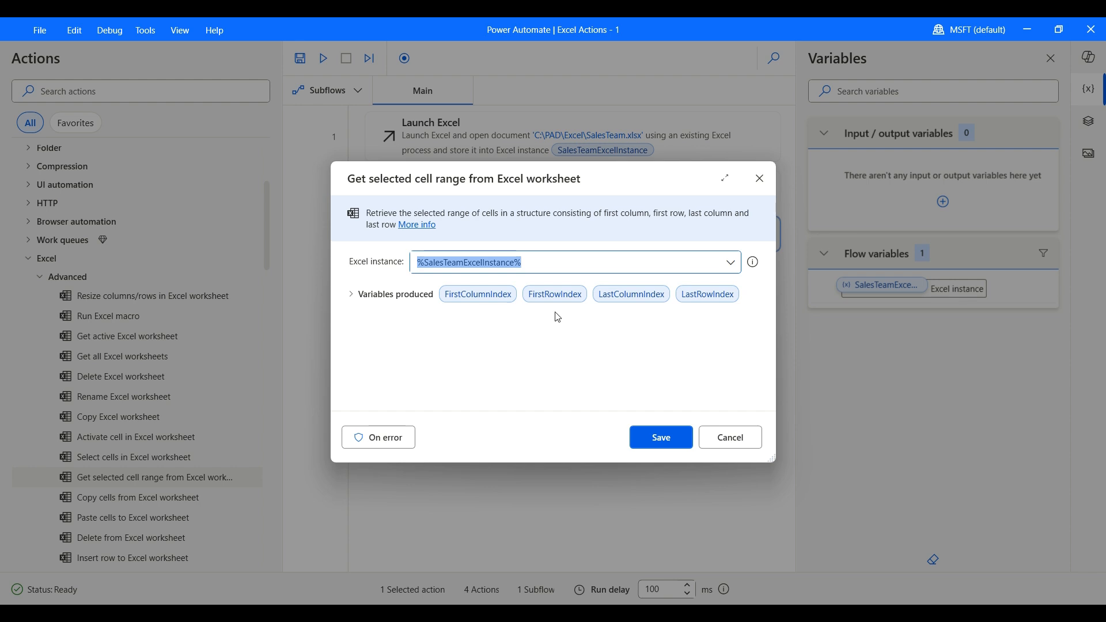
{"action": "left_click", "coordinate": [664, 438]}
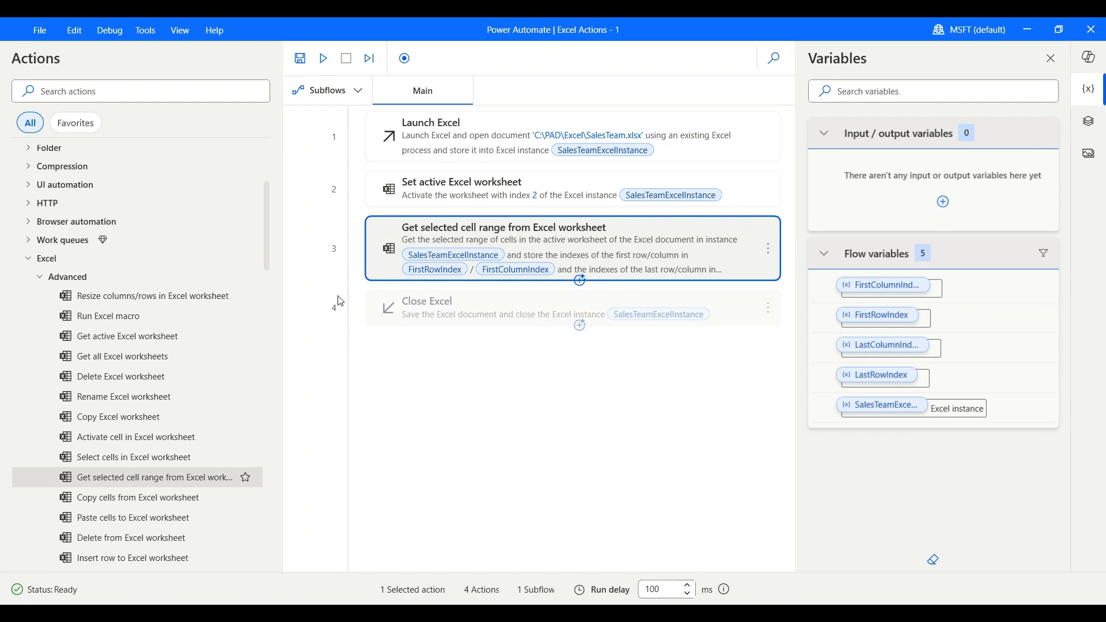
Step: Insert a Wait action of 5 seconds before the Get selected cell range action, and clear the action search
{"action": "left_click", "coordinate": [138, 93]}
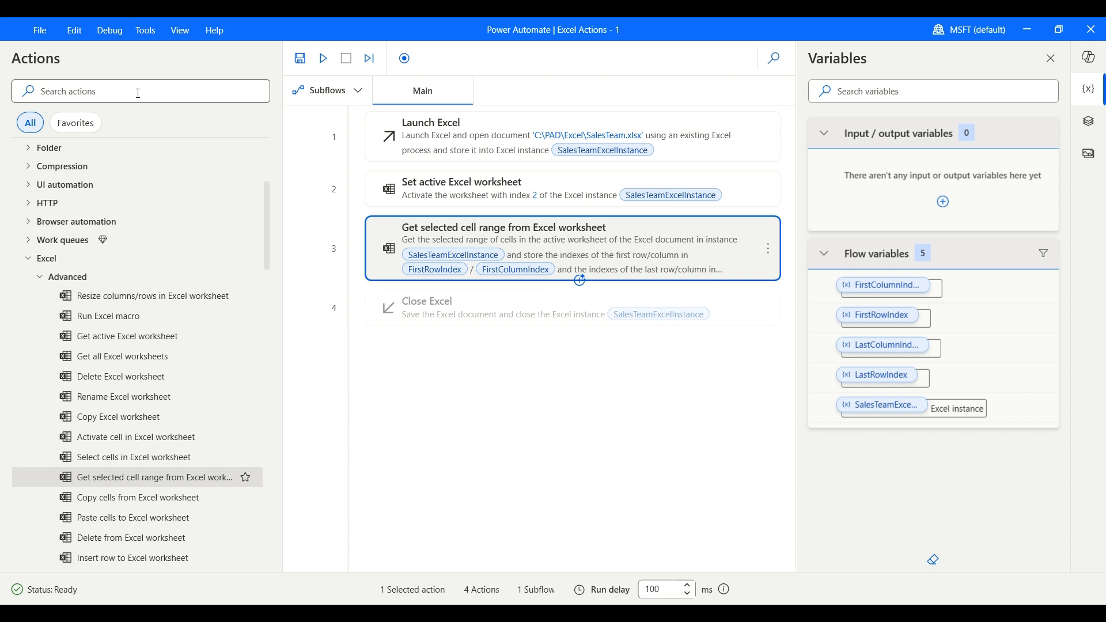
{"action": "left_click", "coordinate": [138, 93]}
{"action": "type", "text": "wait"}
{"action": "left_click_drag", "start_coordinate": [69, 173], "coordinate": [442, 217]}
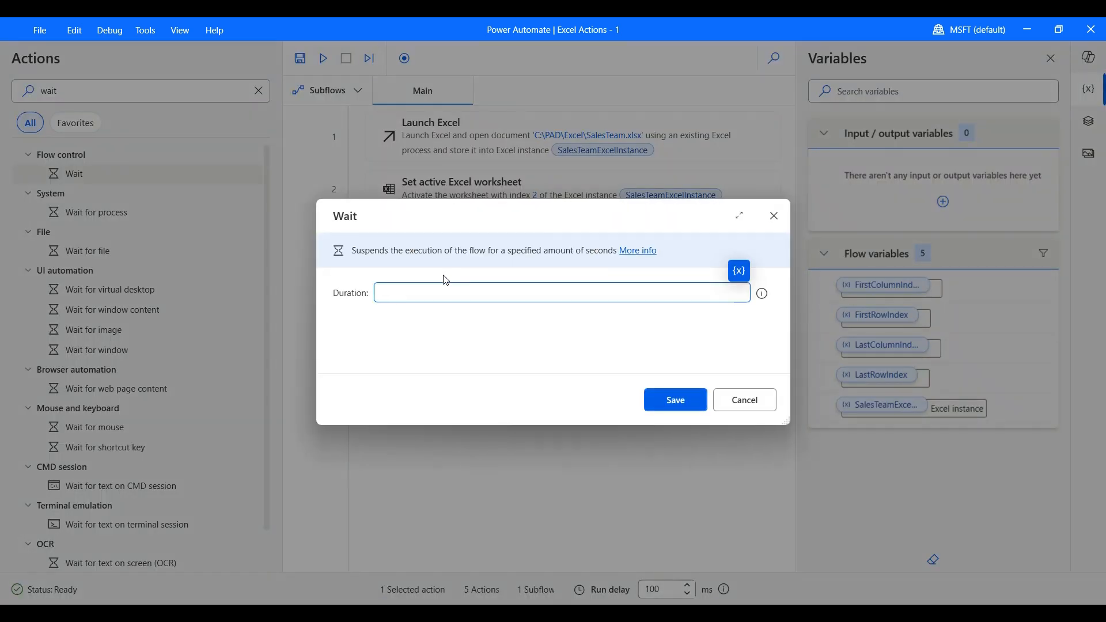
{"action": "type", "text": "5"}
{"action": "left_click", "coordinate": [673, 401]}
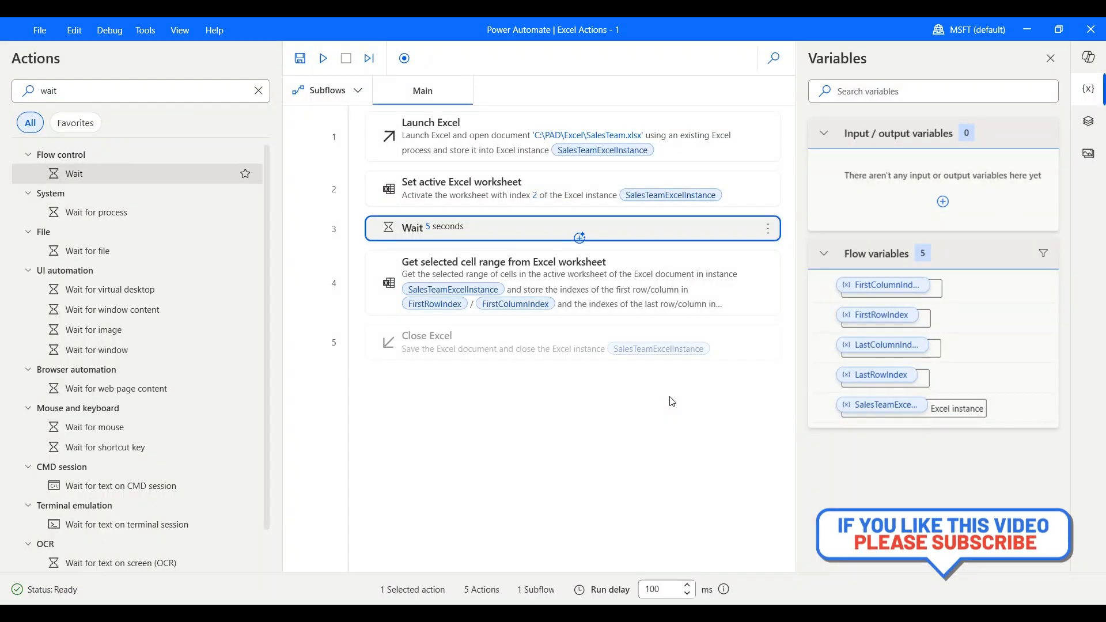
{"action": "left_click", "coordinate": [258, 91]}
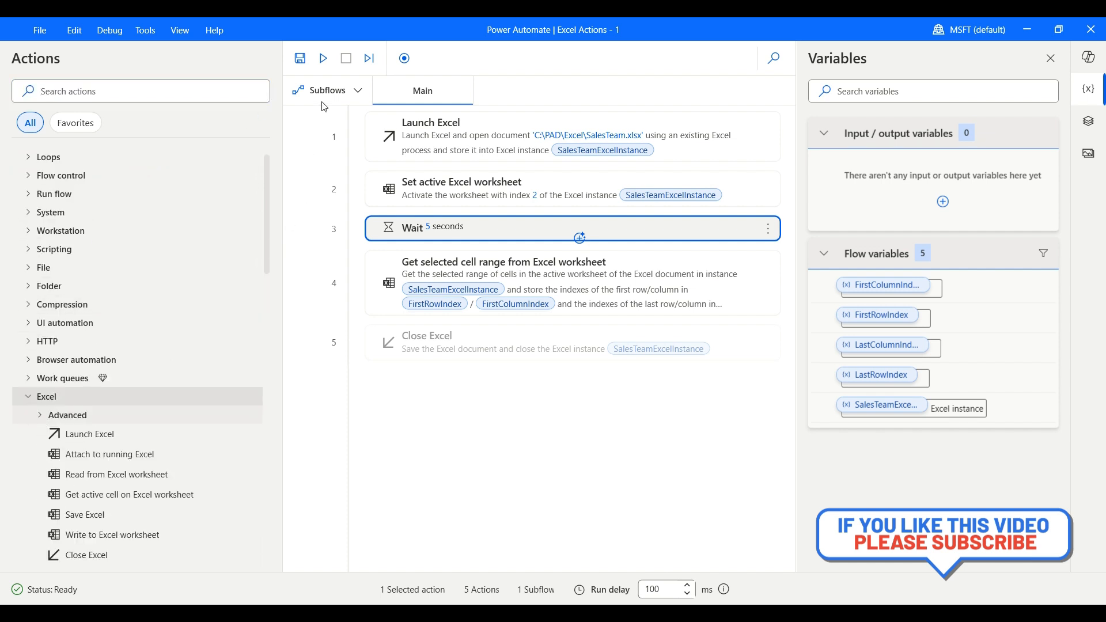
Step: Run the flow and select cells A3:F13 in the SalesTeam2 worksheet during the wait
{"action": "left_click", "coordinate": [328, 65]}
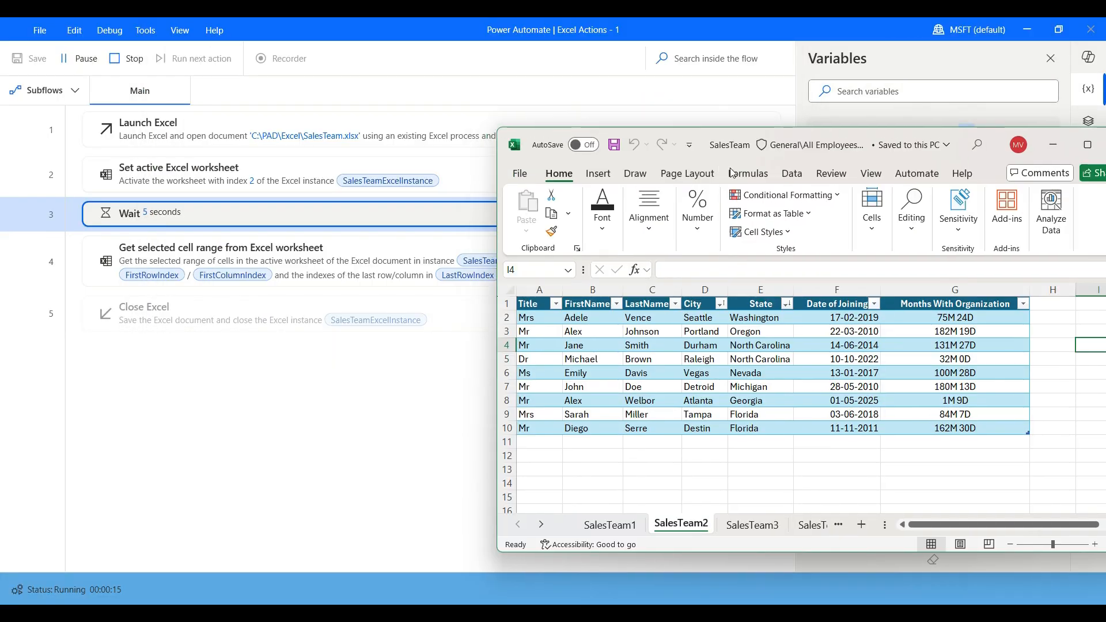
{"action": "left_click_drag", "start_coordinate": [562, 341], "coordinate": [836, 480]}
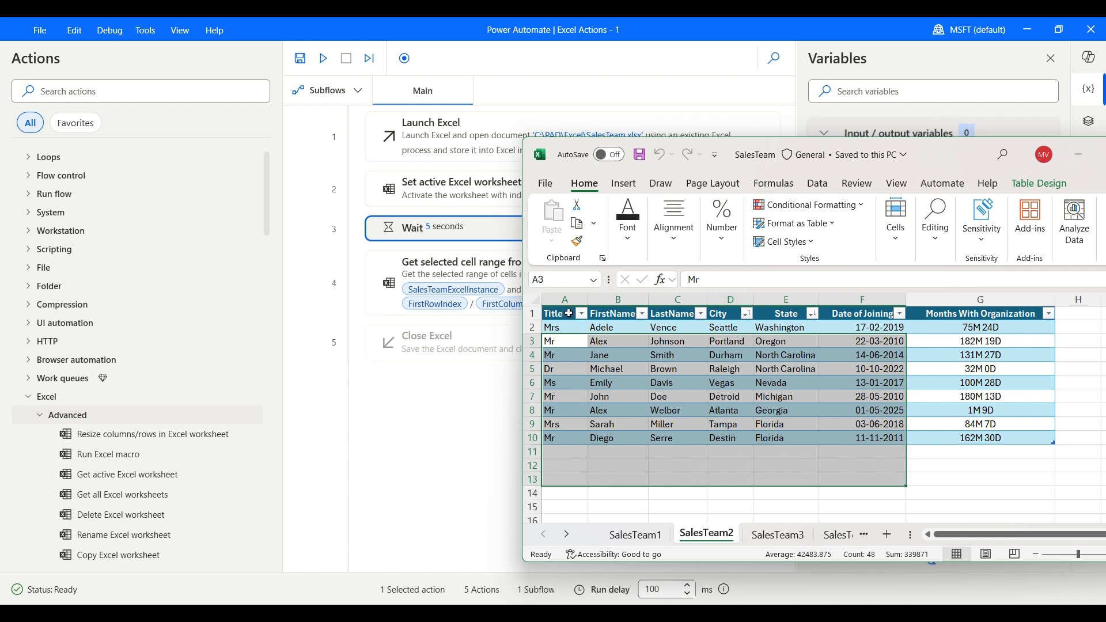
{"action": "left_click_drag", "start_coordinate": [945, 158], "coordinate": [553, 158]}
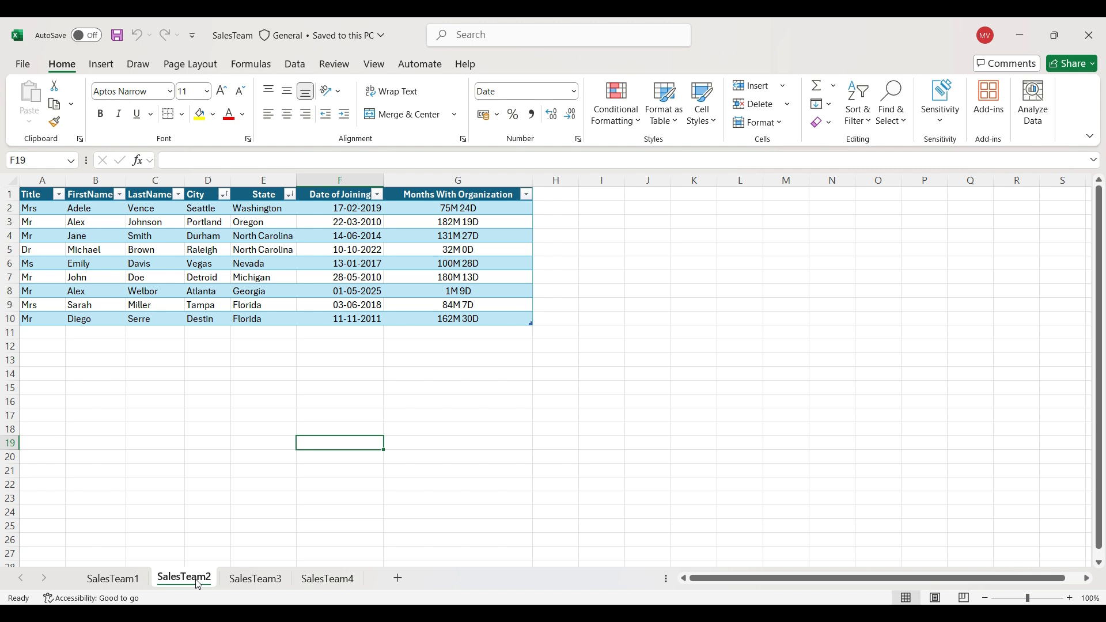
Step: Select the table in A1:G10 of the SalesTeam2 worksheet in Excel and view its table design properties
{"action": "left_click", "coordinate": [119, 248]}
{"action": "left_click_drag", "start_coordinate": [42, 197], "coordinate": [461, 317]}
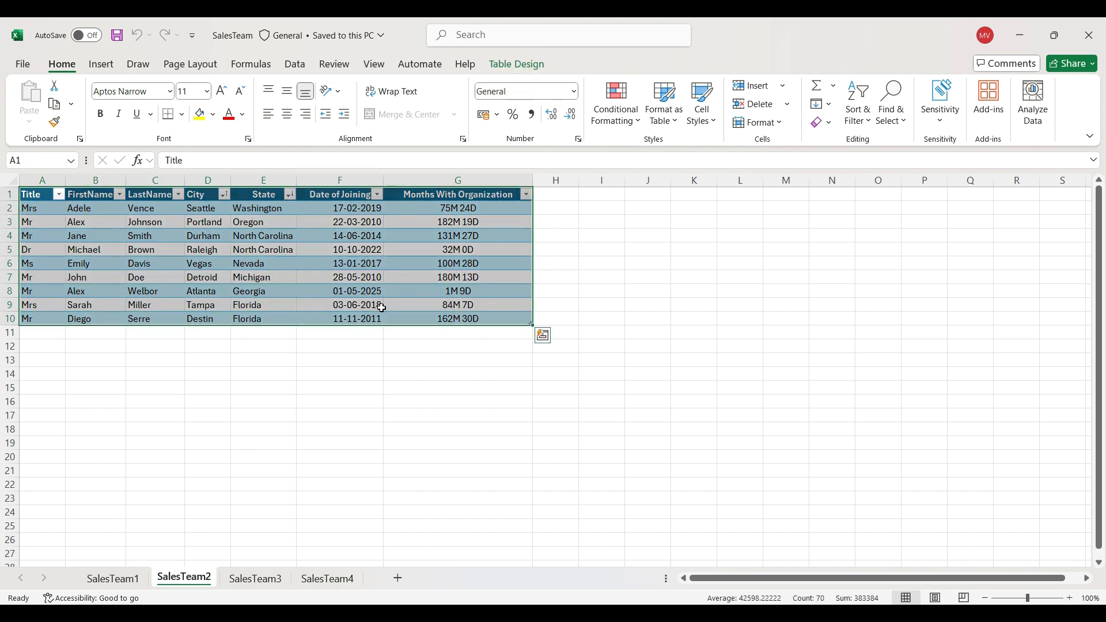
{"action": "left_click", "coordinate": [516, 64]}
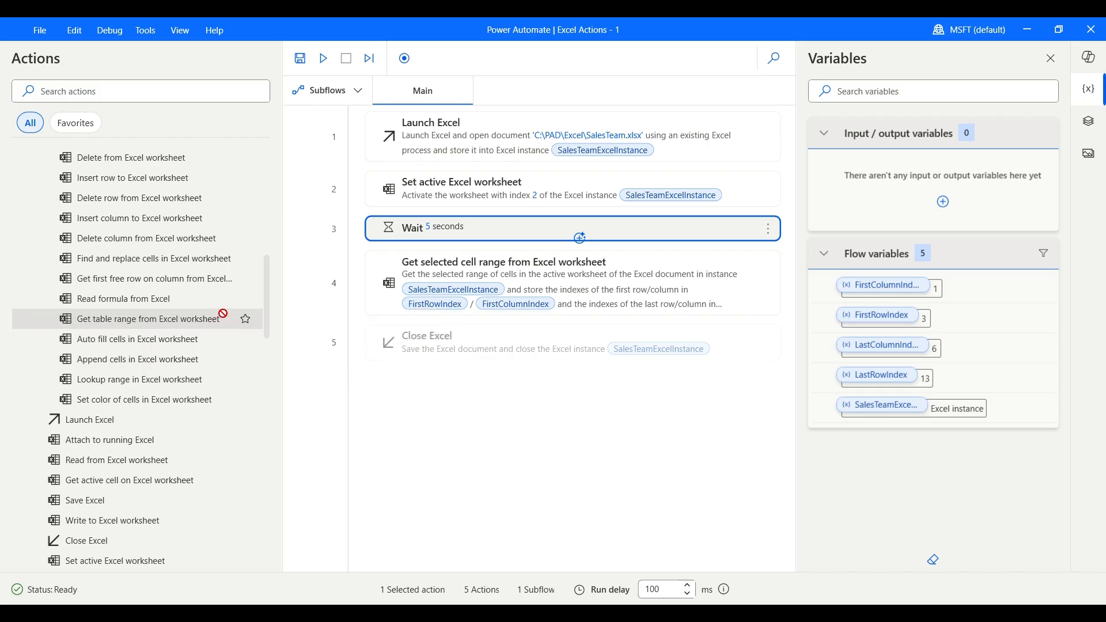
Step: Add a Get table range from Excel worksheet action after Get selected cell range for the non-pivot table SalesTeam2Table
{"action": "left_click_drag", "start_coordinate": [242, 319], "coordinate": [481, 323]}
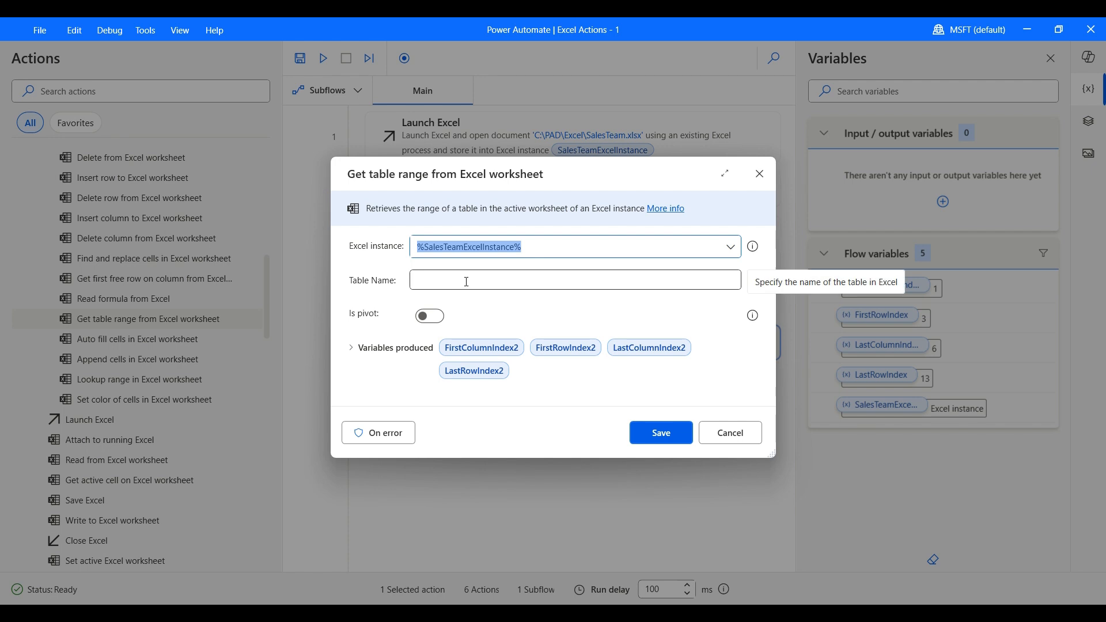
{"action": "left_click", "coordinate": [467, 282]}
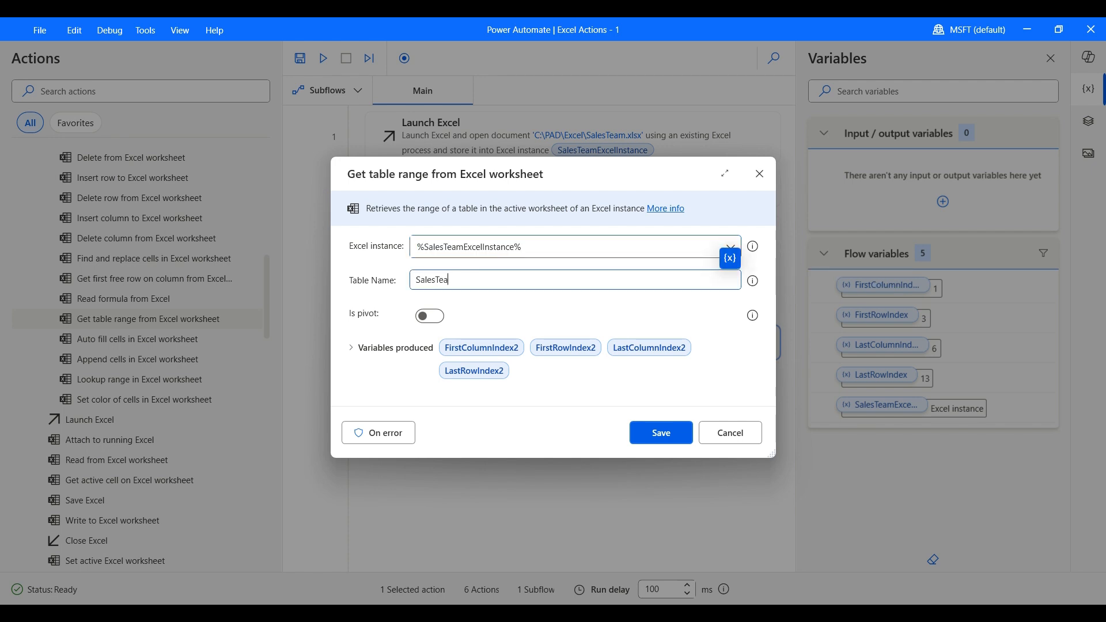
{"action": "type", "text": "SalesTeam2Table"}
{"action": "left_click", "coordinate": [431, 316]}
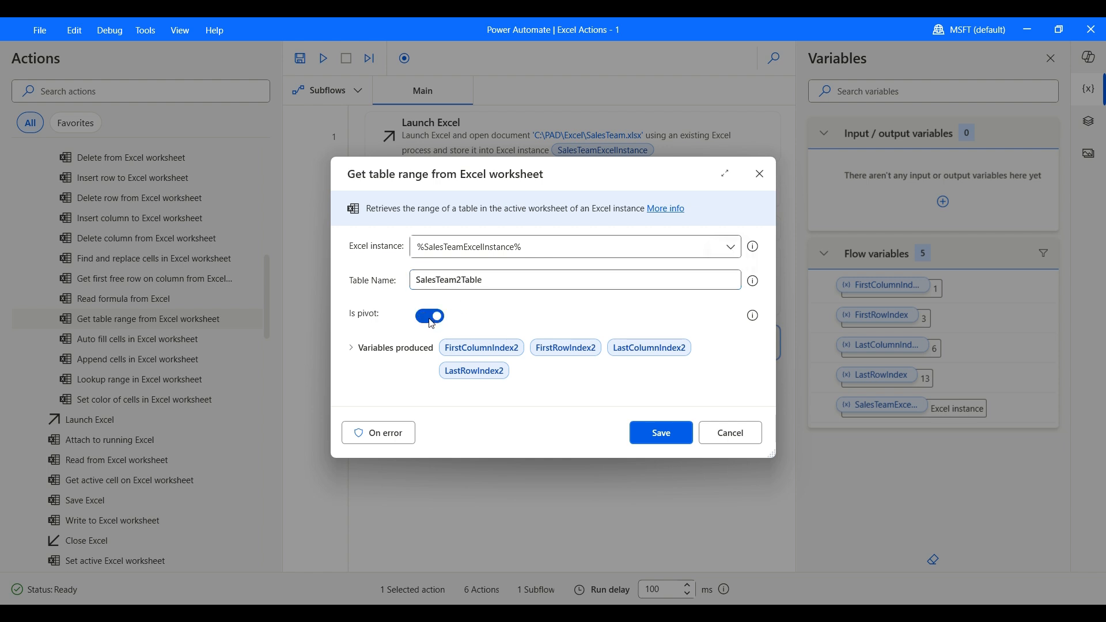
{"action": "left_click", "coordinate": [430, 320]}
{"action": "left_click", "coordinate": [686, 436]}
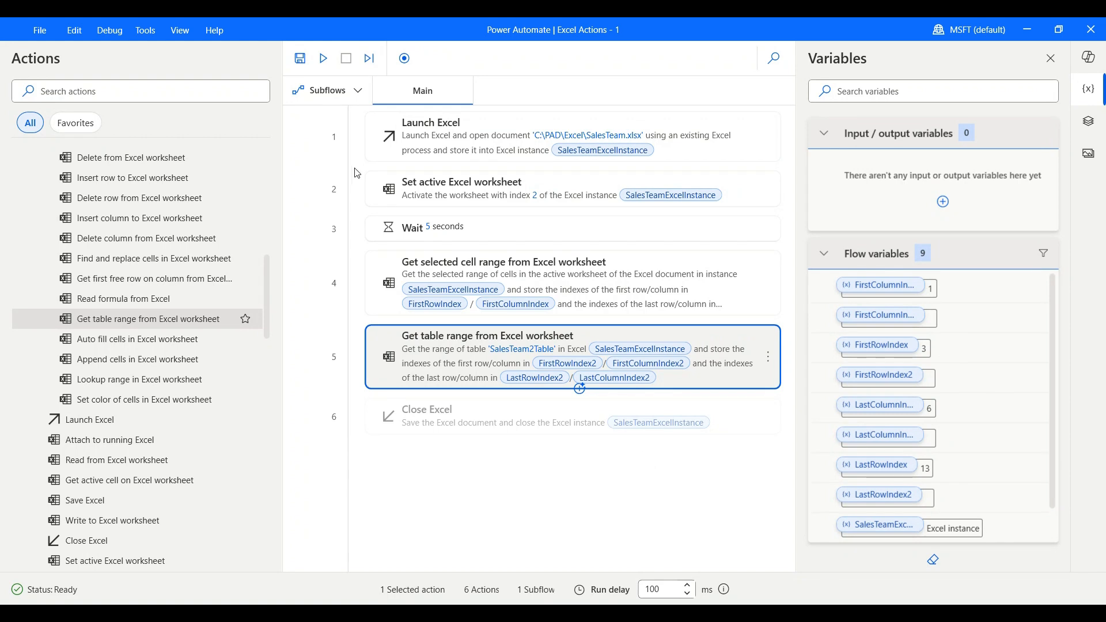
Step: Run the flow and check the table's extent, A1:G10, in the SalesTeam2 worksheet
{"action": "left_click", "coordinate": [323, 60]}
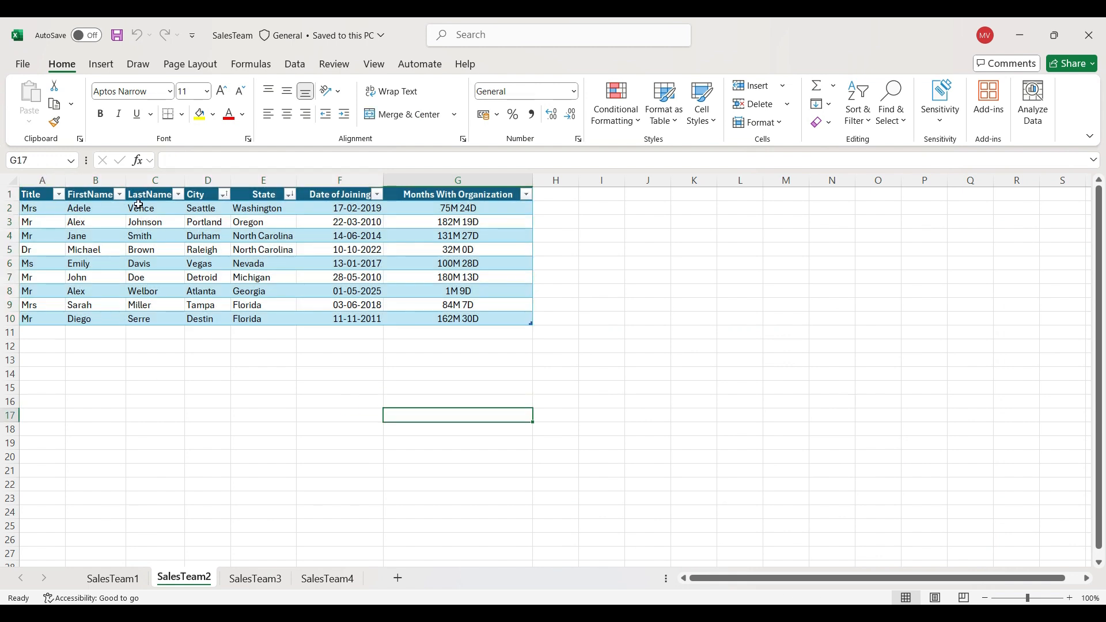
{"action": "left_click", "coordinate": [421, 189]}
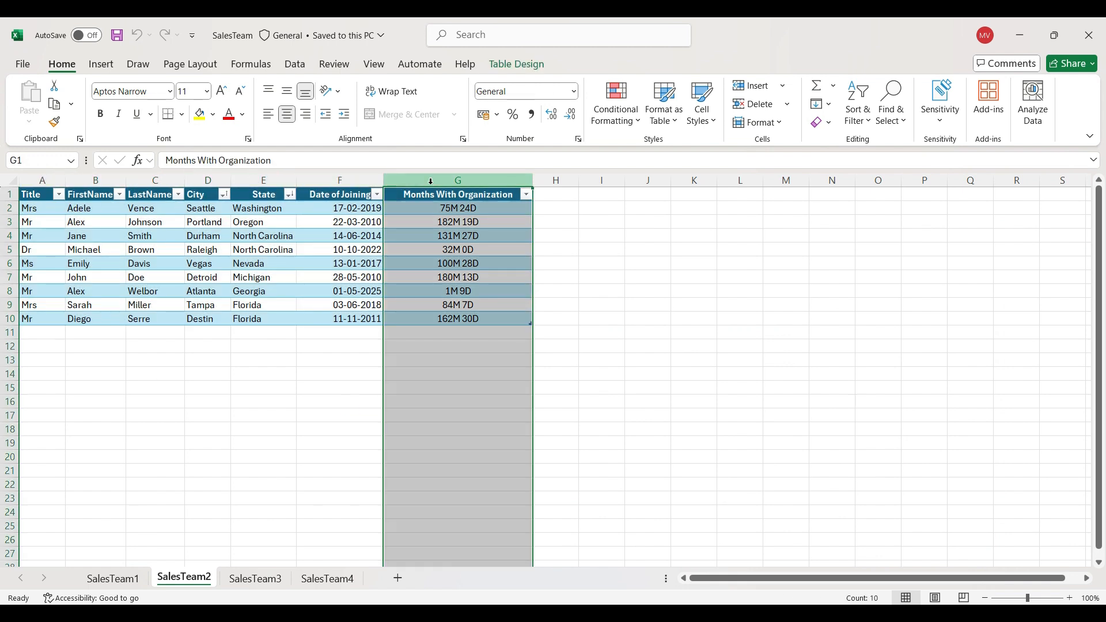
{"action": "left_click", "coordinate": [448, 316]}
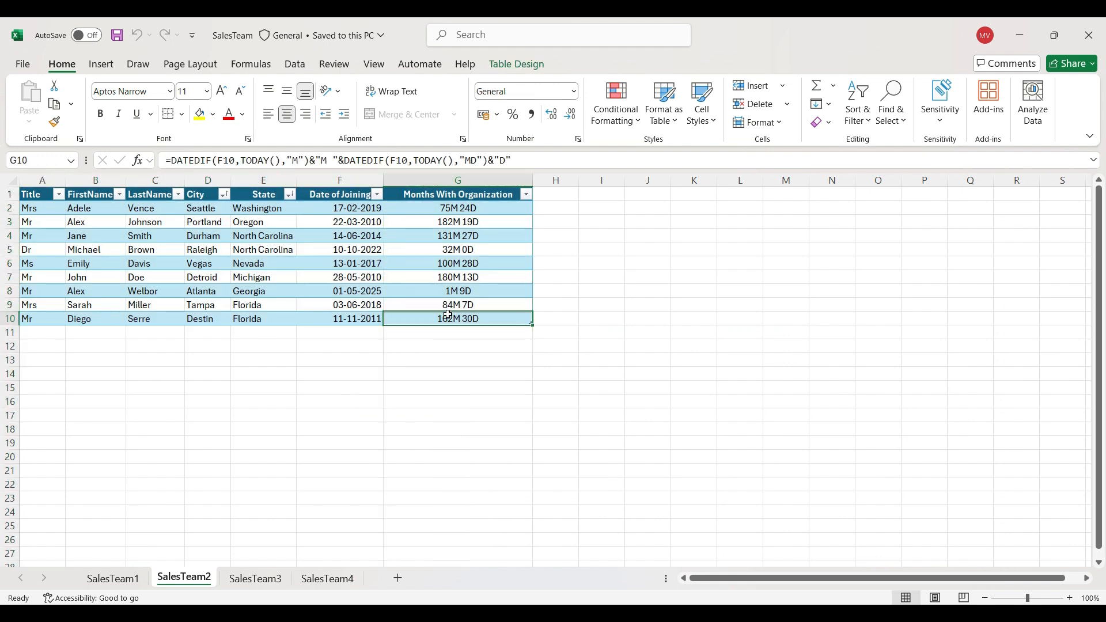
{"action": "left_click", "coordinate": [43, 205]}
{"action": "left_click_drag", "start_coordinate": [39, 194], "coordinate": [484, 316]}
{"action": "left_click", "coordinate": [705, 314]}
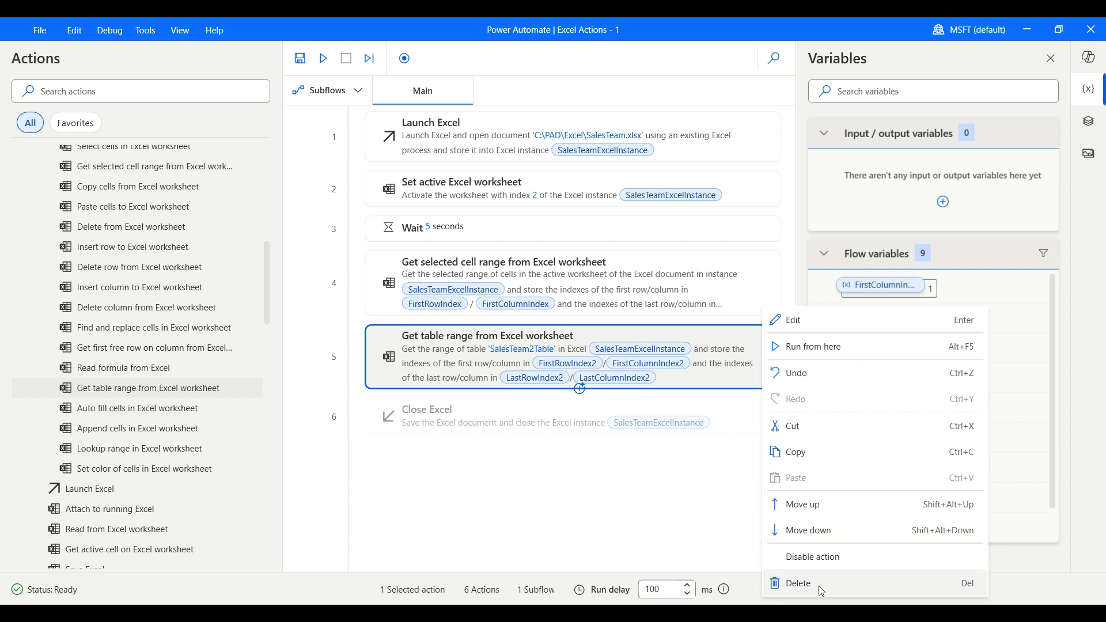
Step: Delete the Get table range and Get selected cell range actions from the flow
{"action": "left_click", "coordinate": [795, 582]}
{"action": "left_click", "coordinate": [769, 283]}
{"action": "left_click", "coordinate": [793, 534]}
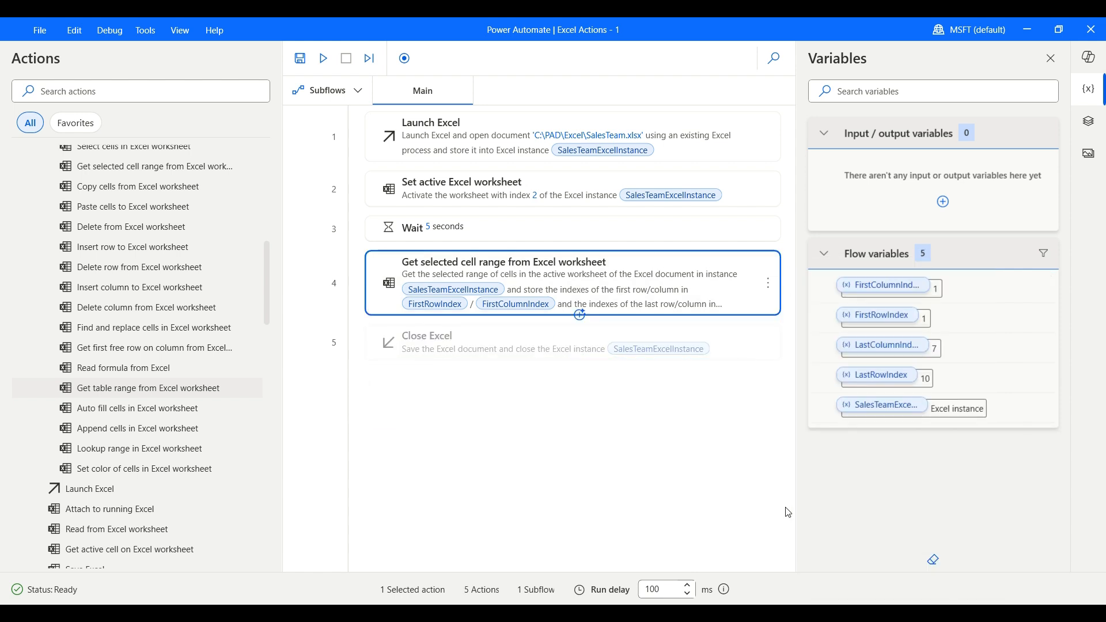
Step: Place a Get first free row on column action after Wait, and clear City cells D7 and D9 in Excel's SalesTeam2 worksheet
{"action": "left_click_drag", "start_coordinate": [140, 352], "coordinate": [464, 266]}
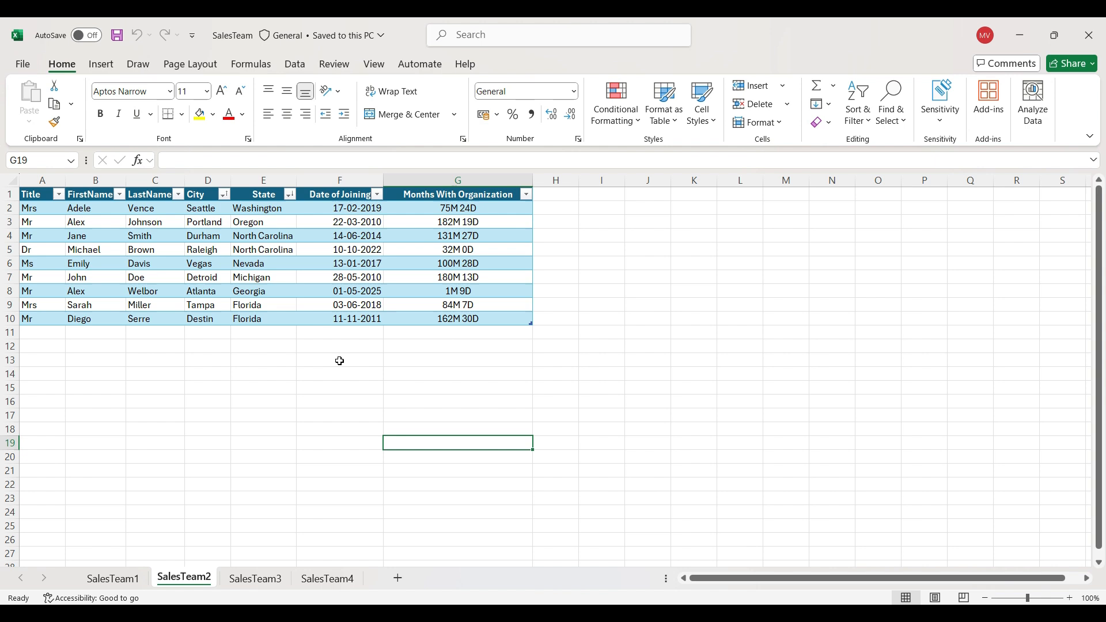
{"action": "left_click", "coordinate": [340, 361]}
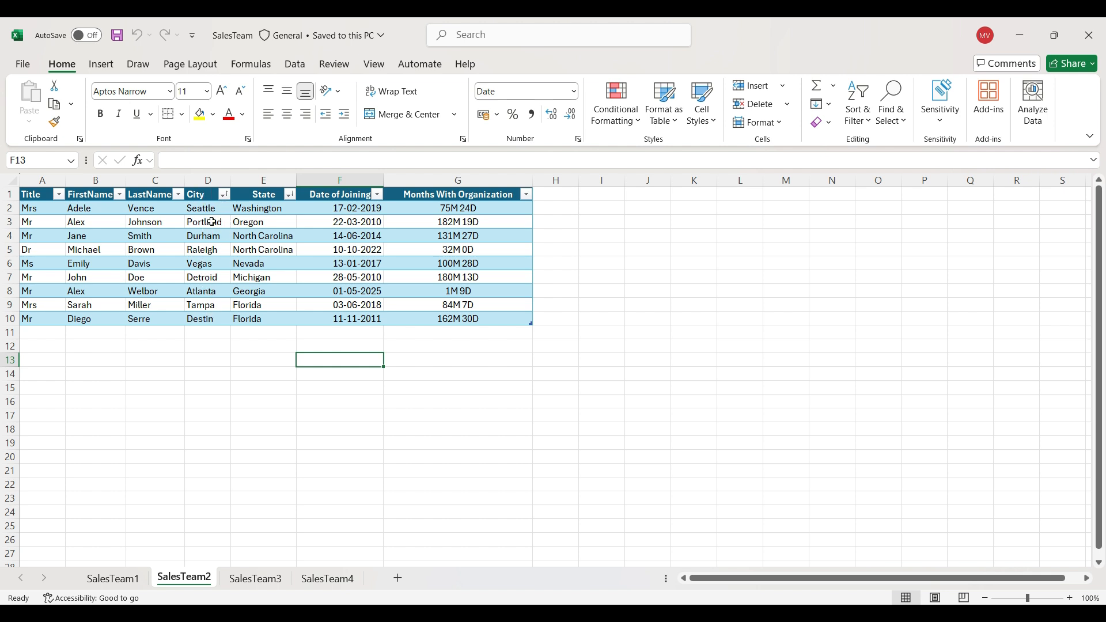
{"action": "left_click", "coordinate": [213, 277]}
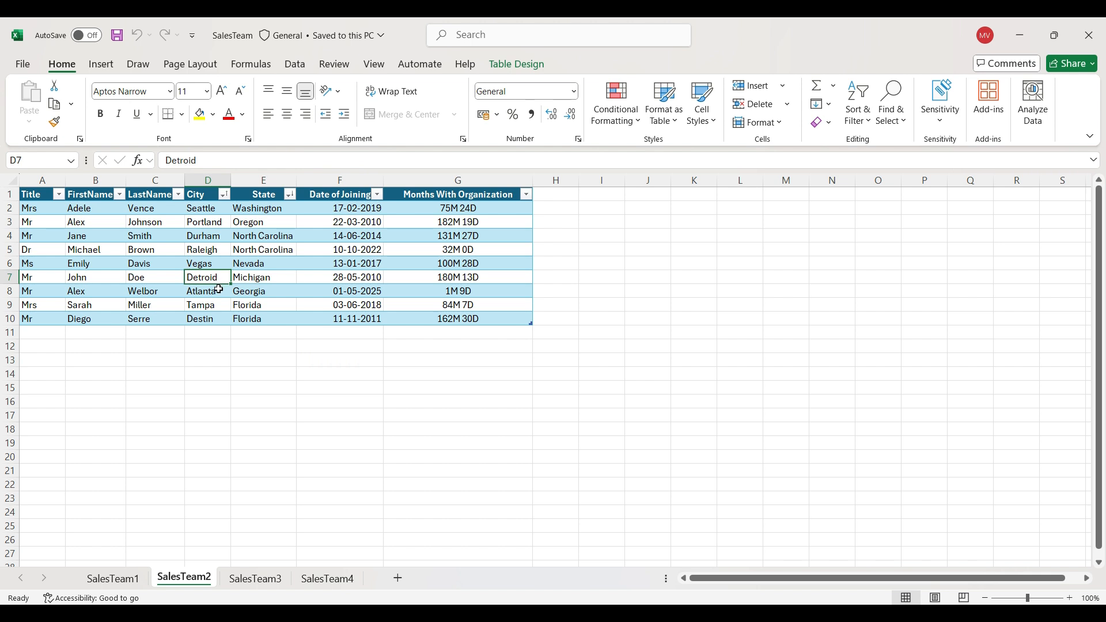
{"action": "key", "text": "Delete"}
{"action": "left_click", "coordinate": [221, 309]}
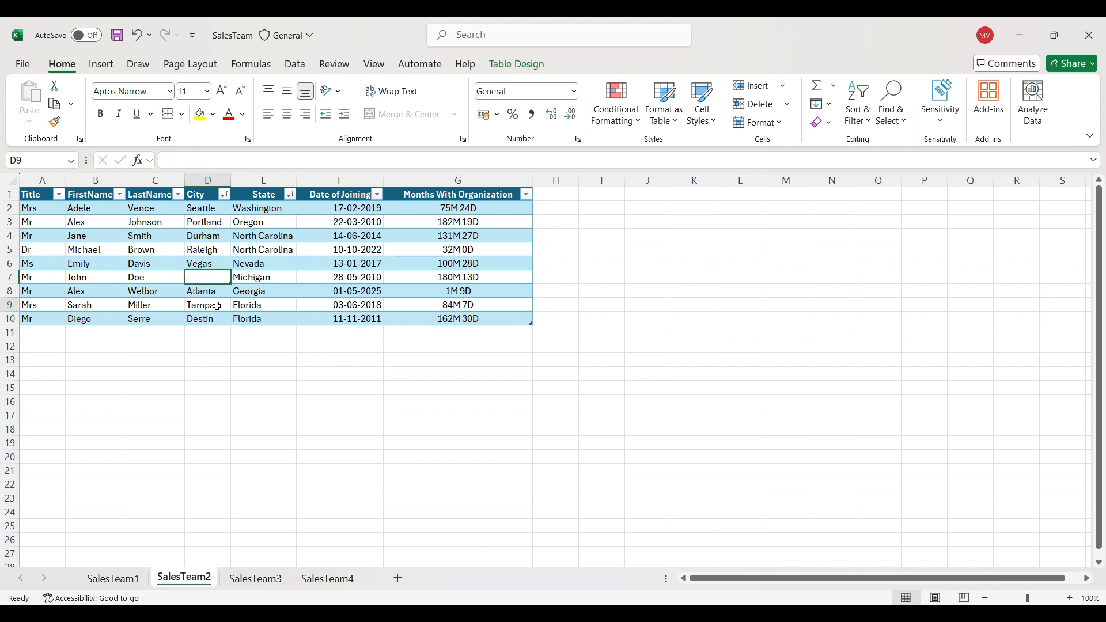
{"action": "key", "text": "Delete"}
{"action": "left_click", "coordinate": [212, 333]}
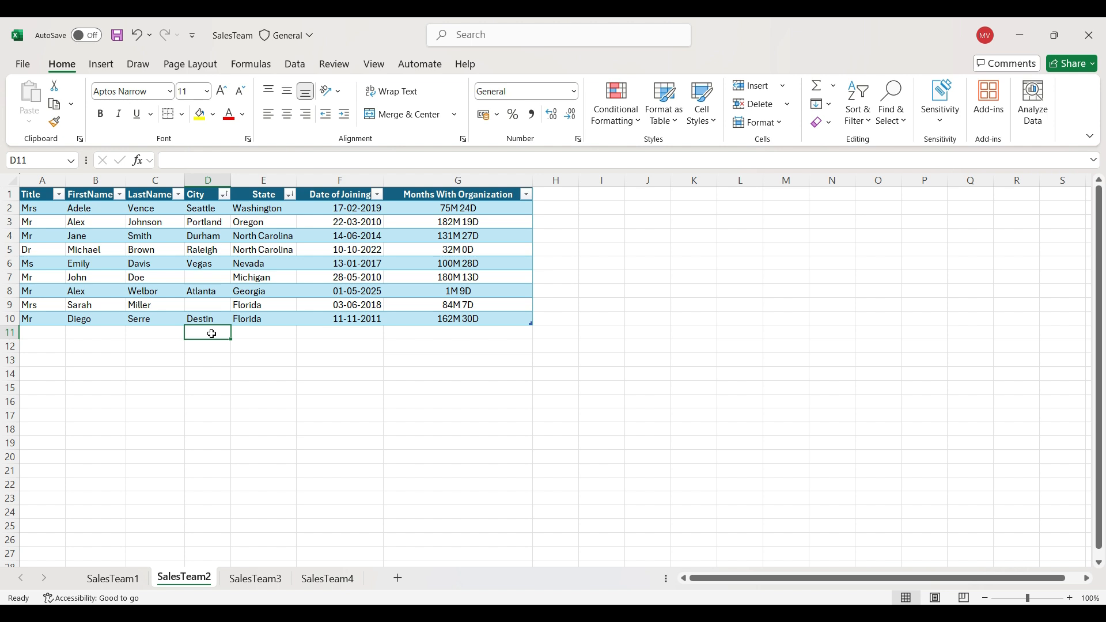
Step: Examine the blank cells within the City column and the empty cells below the table
{"action": "left_click", "coordinate": [212, 276]}
{"action": "left_click", "coordinate": [209, 304]}
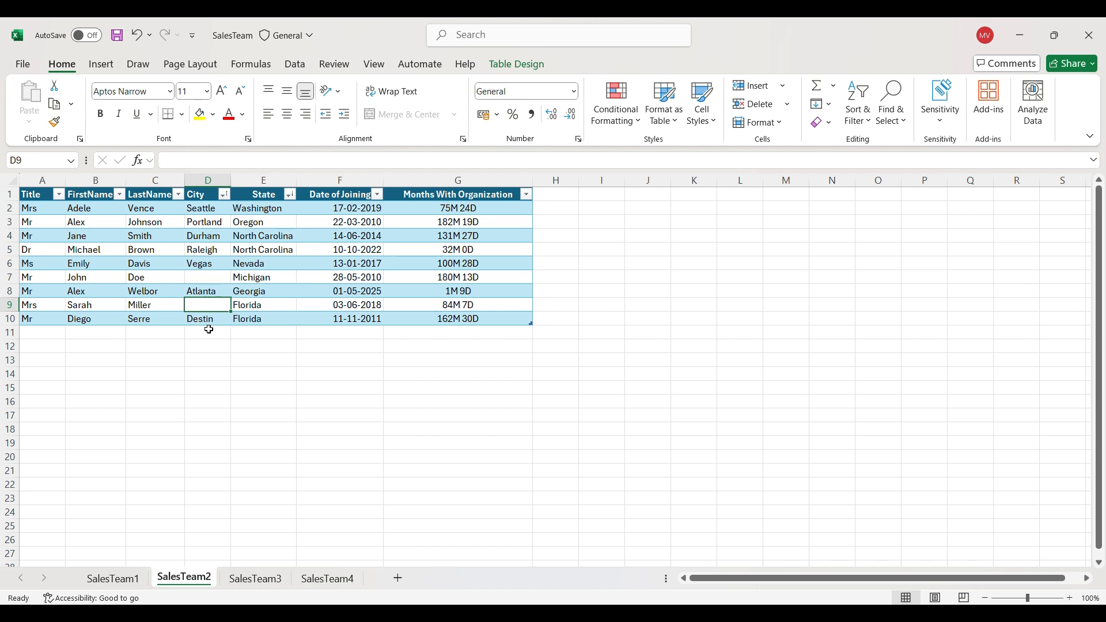
{"action": "left_click", "coordinate": [209, 330]}
{"action": "left_click", "coordinate": [179, 379]}
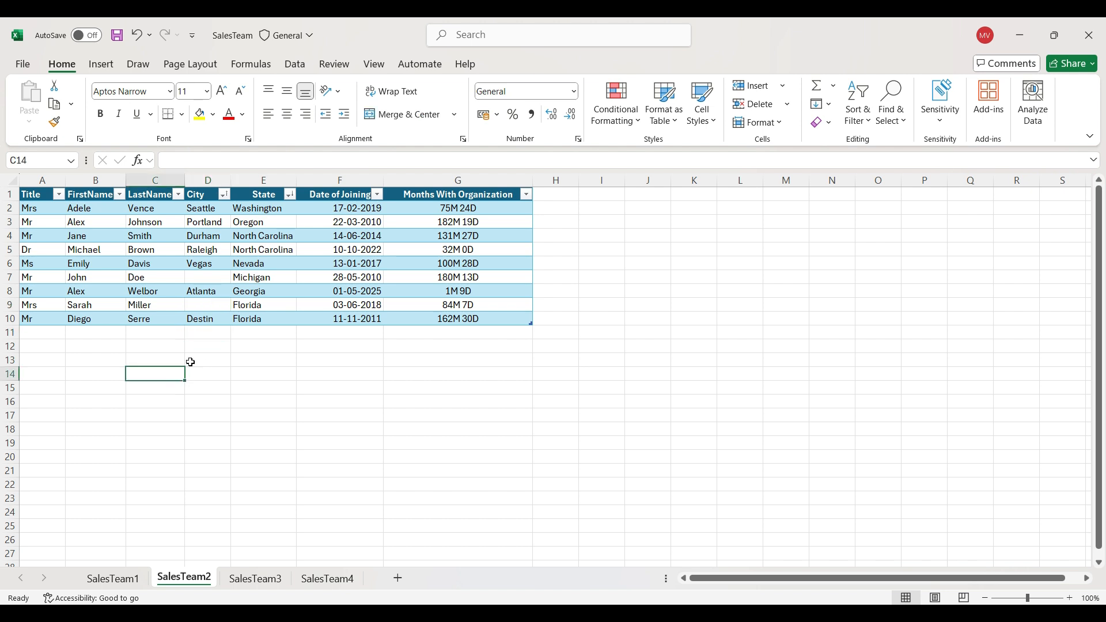
{"action": "left_click", "coordinate": [205, 332]}
{"action": "left_click", "coordinate": [203, 353]}
{"action": "left_click", "coordinate": [208, 333]}
{"action": "left_click_drag", "start_coordinate": [209, 333], "coordinate": [229, 494]}
{"action": "left_click", "coordinate": [216, 429]}
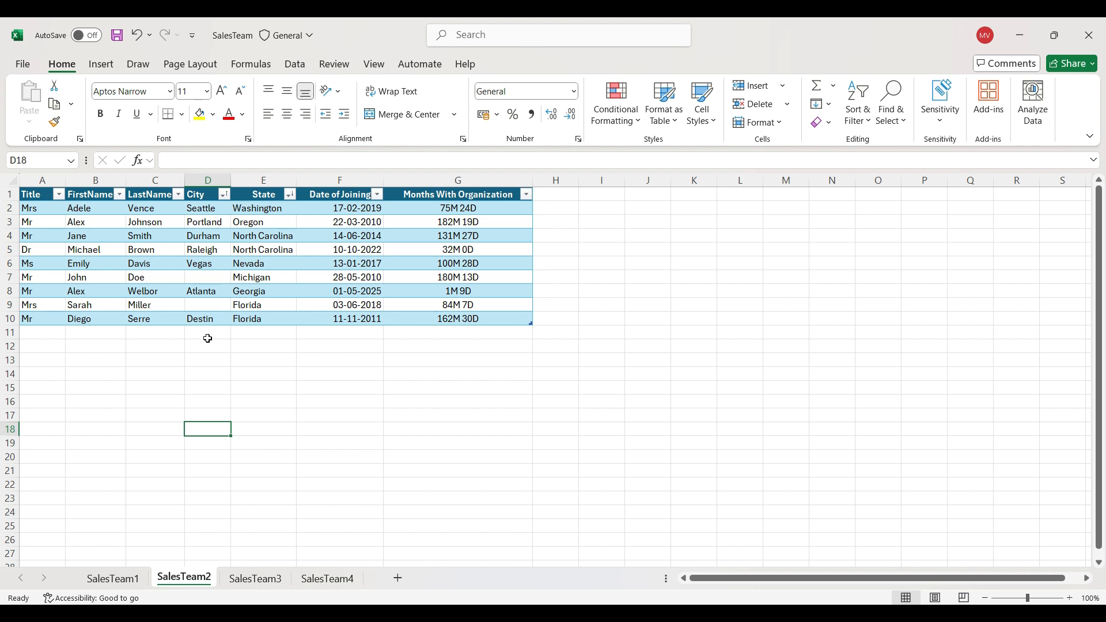
{"action": "left_click", "coordinate": [204, 279]}
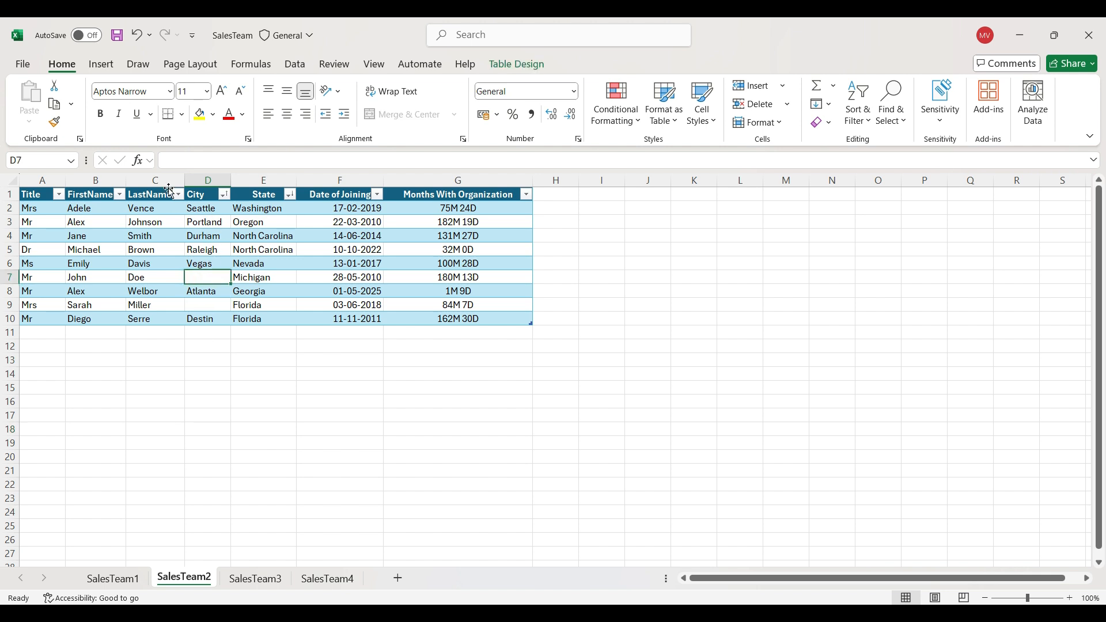
Step: Save the workbook, and set the Get first free row on column action in Power Automate to column D
{"action": "left_click", "coordinate": [118, 38]}
{"action": "left_click", "coordinate": [687, 252]}
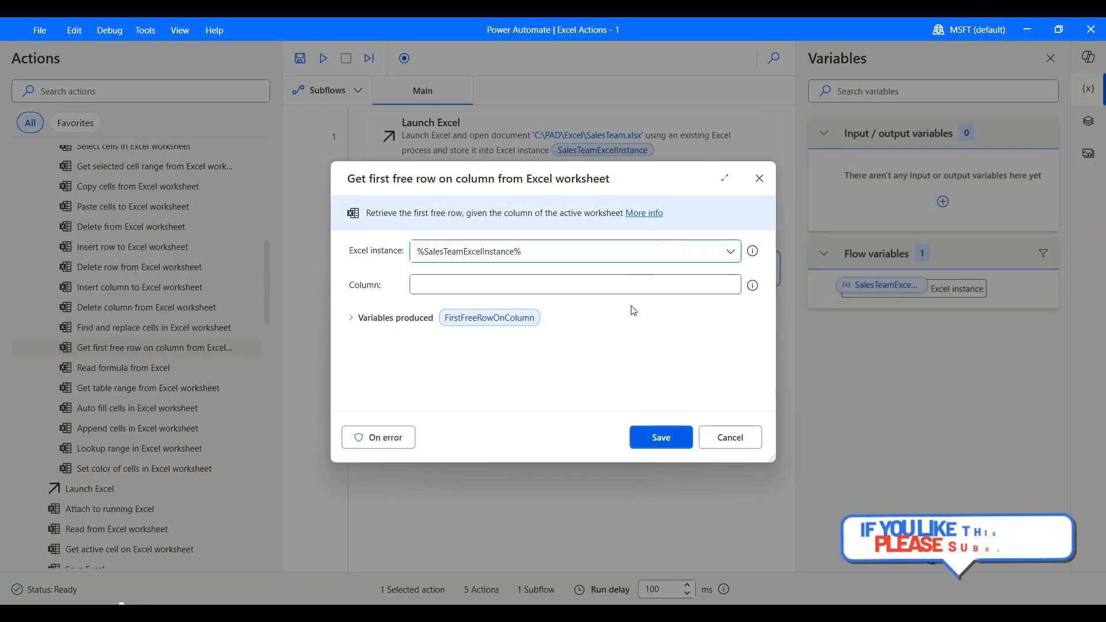
{"action": "left_click", "coordinate": [589, 285]}
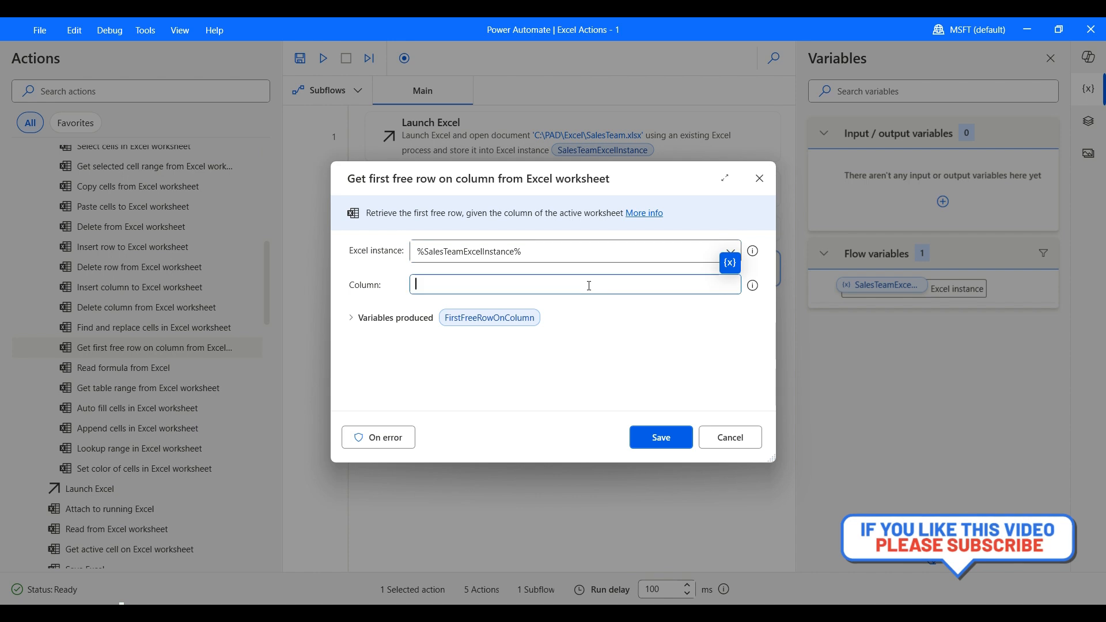
{"action": "key", "text": "Caps_Lock"}
{"action": "type", "text": "D"}
{"action": "key", "text": "Caps_Lock"}
{"action": "left_click", "coordinate": [658, 436]}
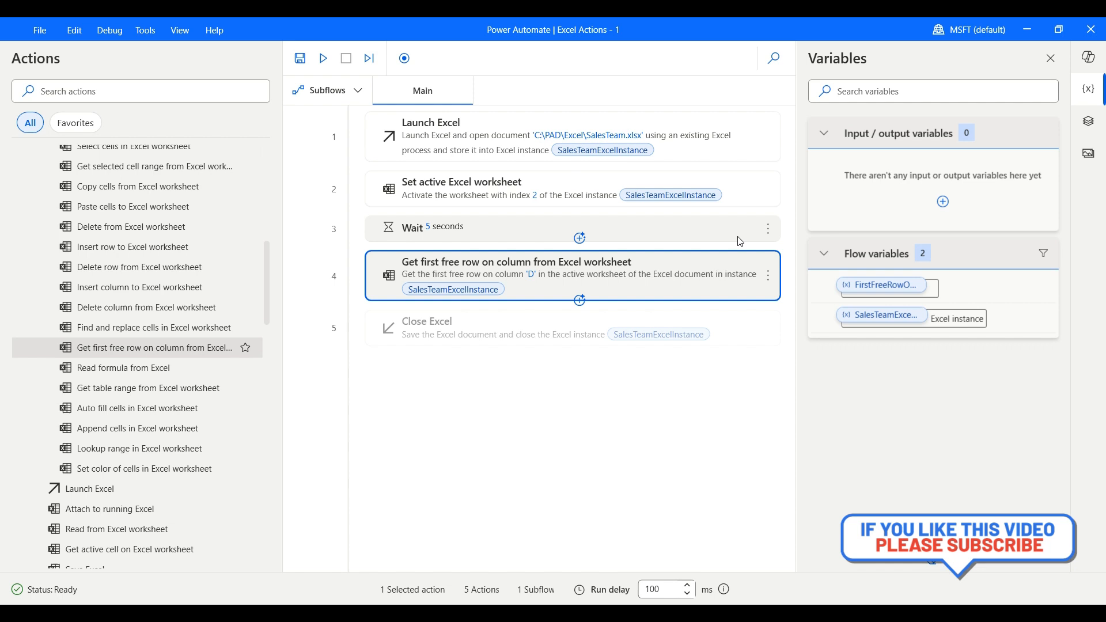
Step: Disable the Wait action and run the flow
{"action": "left_click", "coordinate": [768, 228]}
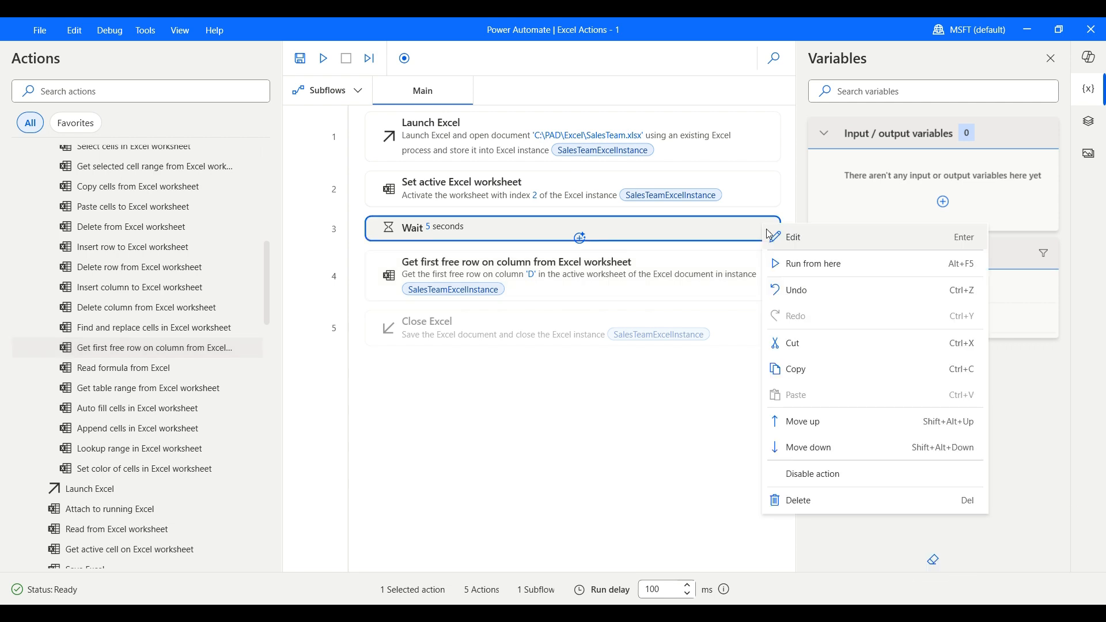
{"action": "left_click", "coordinate": [839, 484]}
{"action": "left_click", "coordinate": [324, 59]}
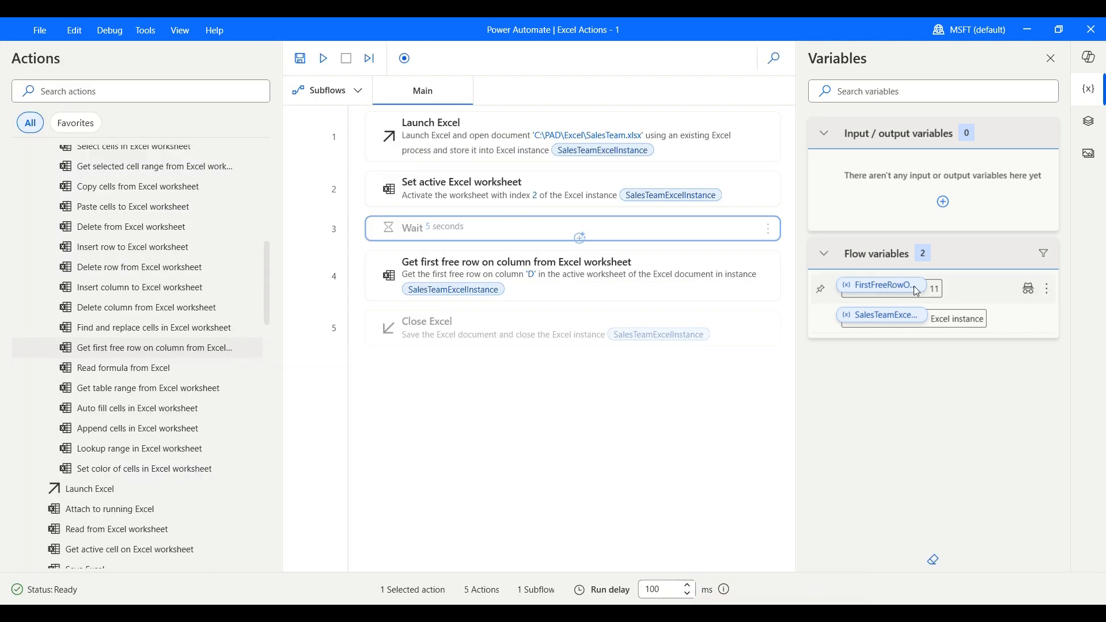
Step: Switch to Excel and examine the blank City cells D7 and D9, cell D11 and row 11 below the table
{"action": "key", "text": "alt+Tab"}
{"action": "left_click", "coordinate": [198, 309]}
{"action": "left_click", "coordinate": [209, 278]}
{"action": "left_click", "coordinate": [213, 305]}
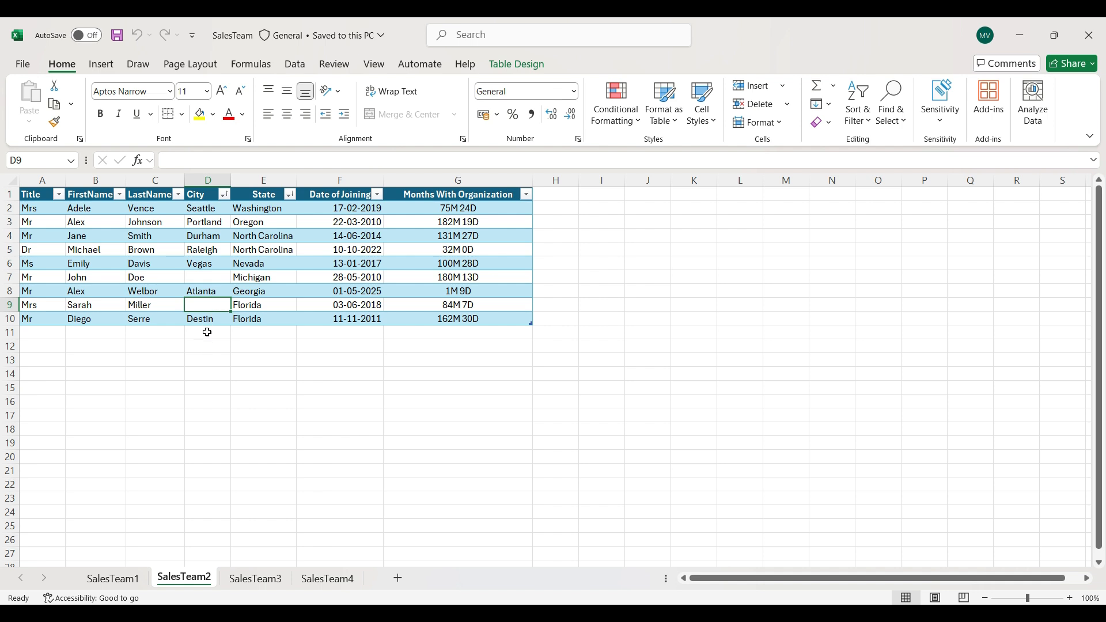
{"action": "left_click_drag", "start_coordinate": [207, 332], "coordinate": [223, 518]}
{"action": "left_click", "coordinate": [220, 401]}
{"action": "left_click", "coordinate": [200, 334]}
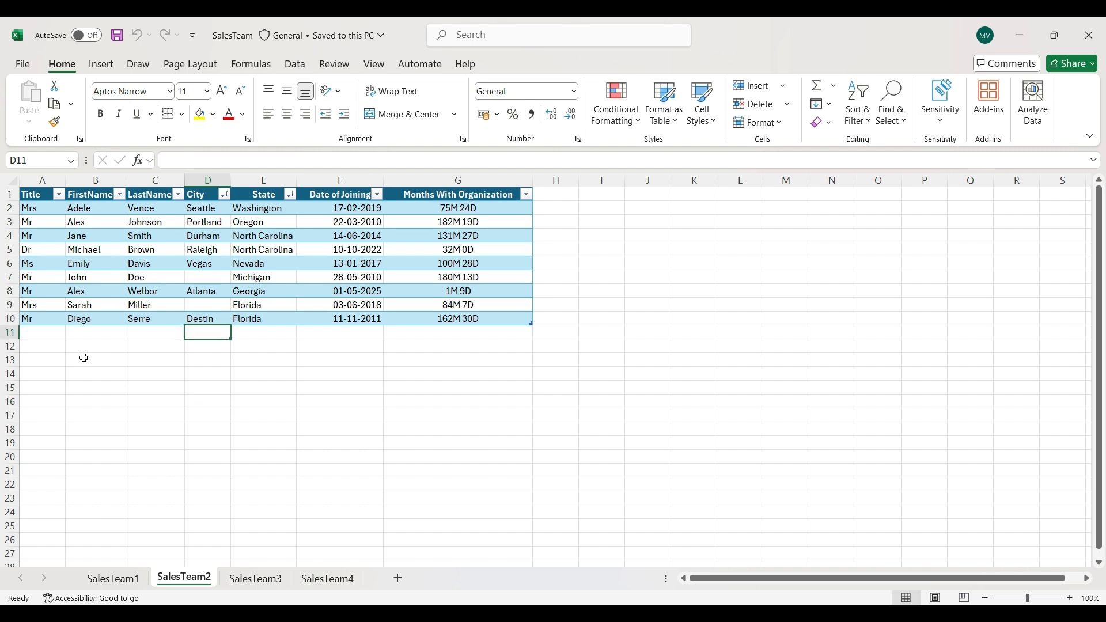
{"action": "left_click", "coordinate": [3, 333]}
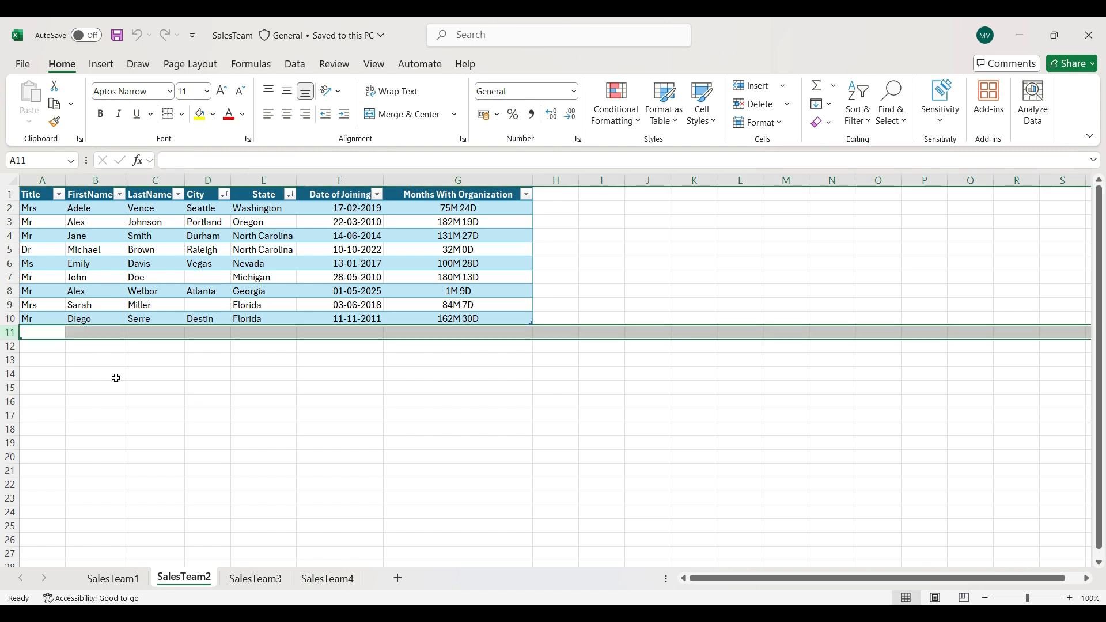
{"action": "left_click", "coordinate": [173, 420]}
Step: Place a Get first free column/row action before Close Excel in Power Automate, and clear Title cell A4 in the SalesTeam2 worksheet
{"action": "key", "text": "alt+Tab"}
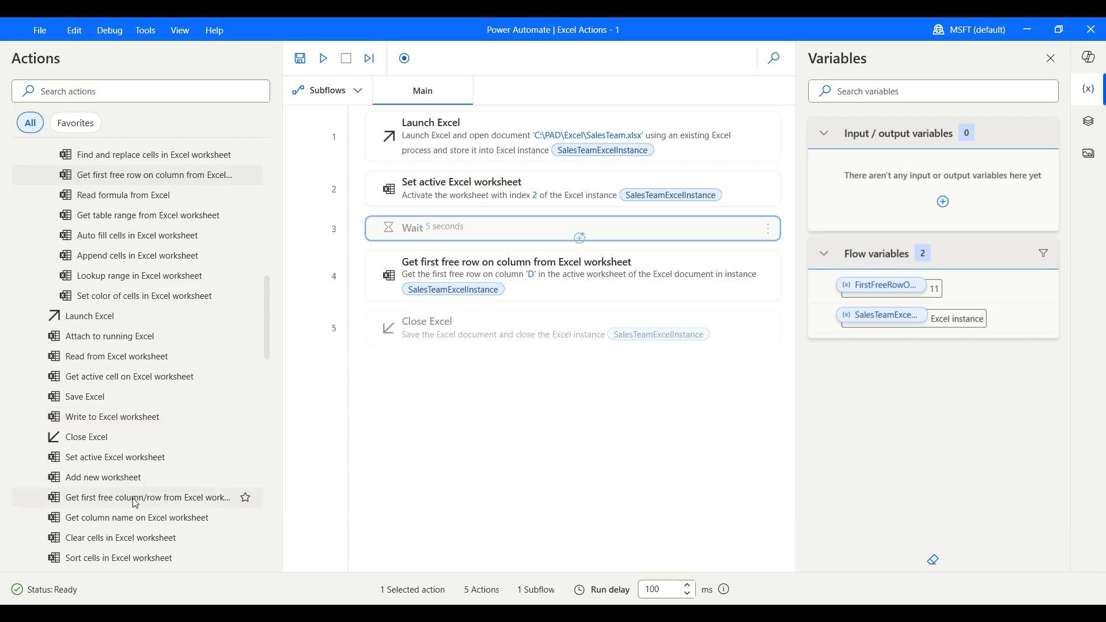
{"action": "left_click_drag", "start_coordinate": [136, 504], "coordinate": [478, 316]}
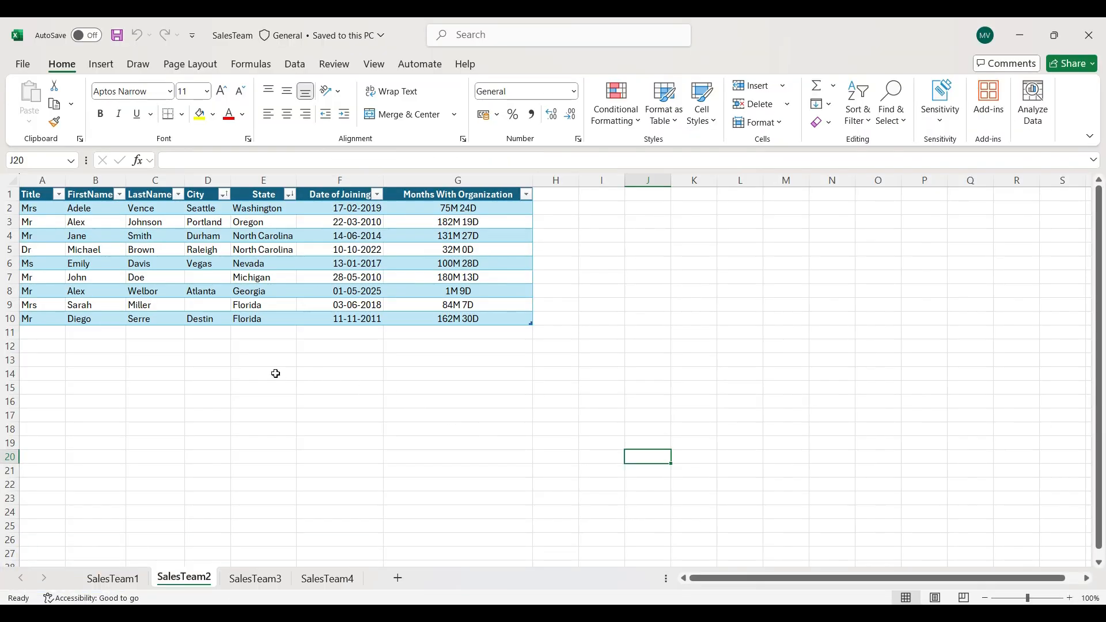
{"action": "left_click", "coordinate": [262, 361]}
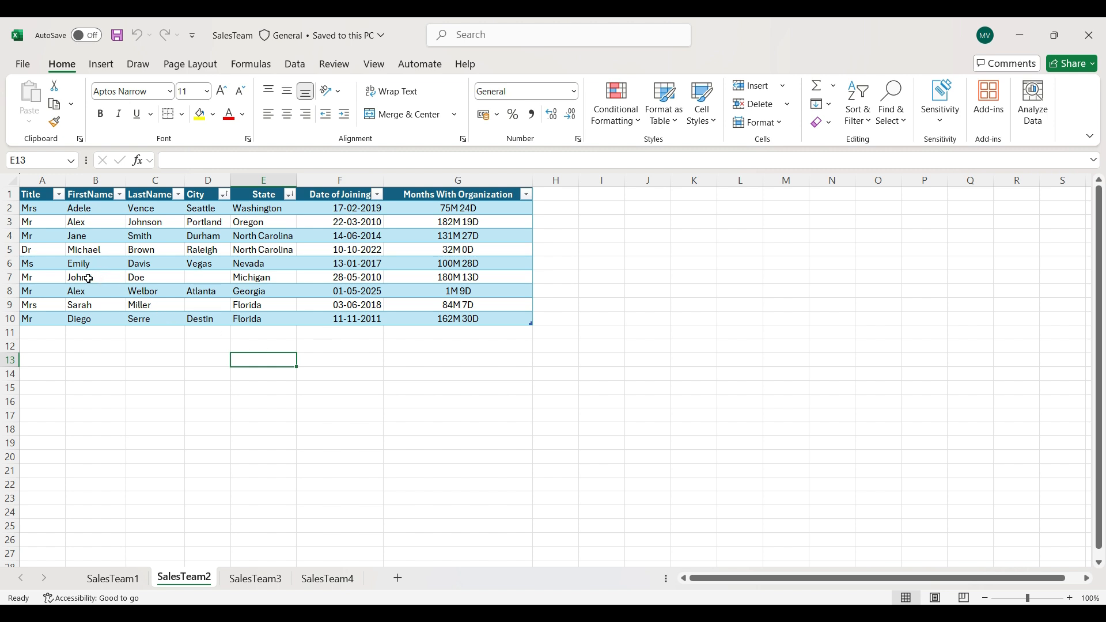
{"action": "left_click", "coordinate": [45, 233]}
{"action": "key", "text": "Delete"}
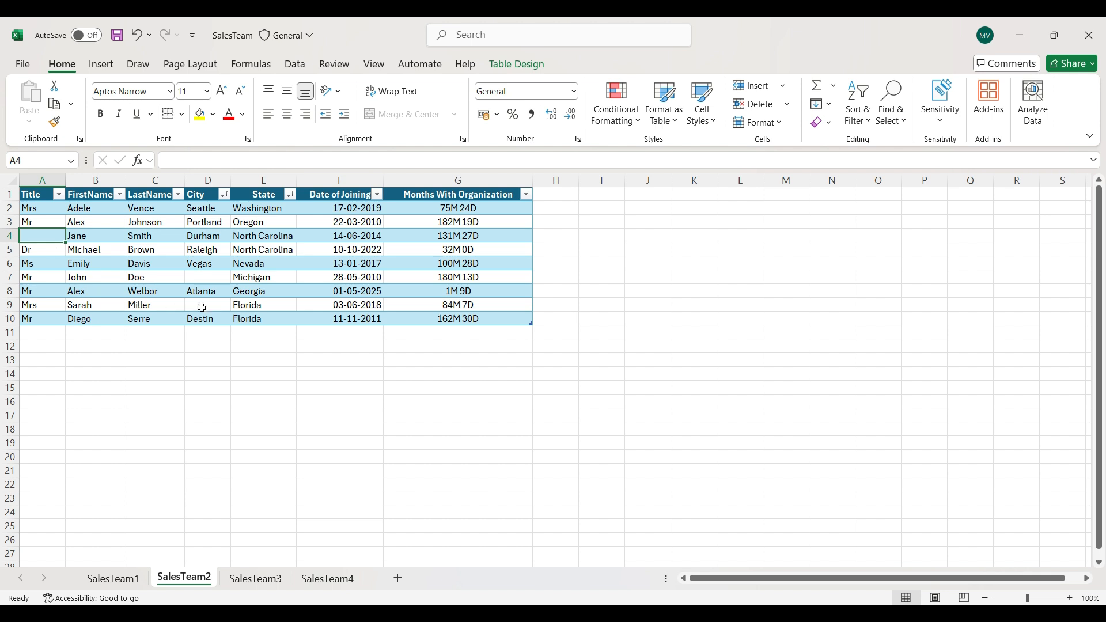
Step: Examine the blank cells A4, D7 and D9 inside the table and the empty row 11 cells below it
{"action": "left_click", "coordinate": [207, 279]}
{"action": "left_click", "coordinate": [210, 305]}
{"action": "left_click", "coordinate": [209, 277]}
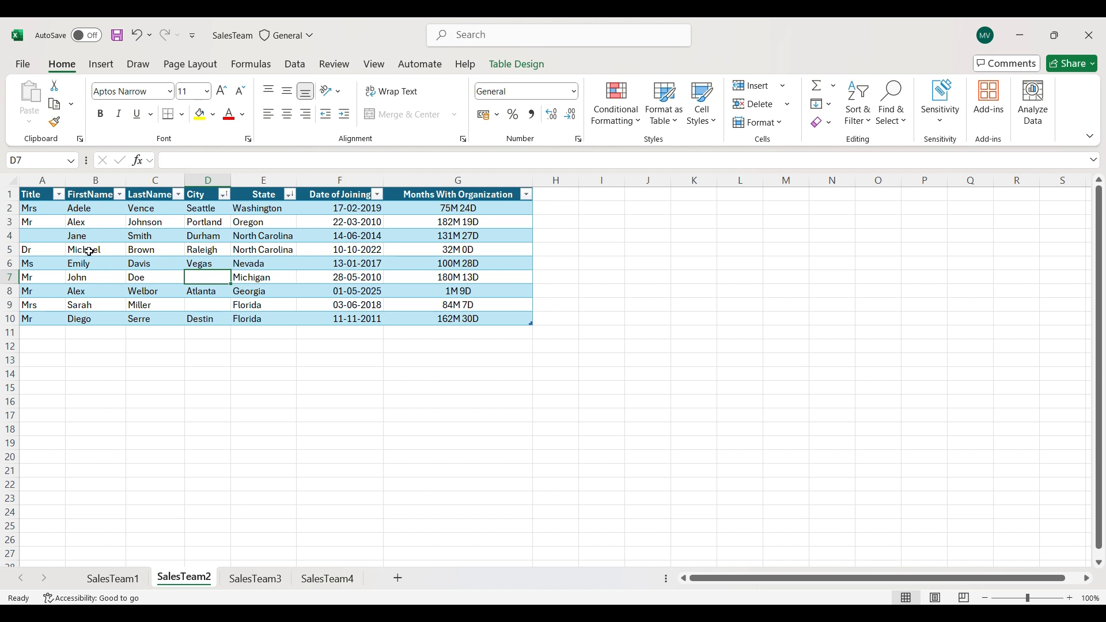
{"action": "left_click", "coordinate": [46, 236]}
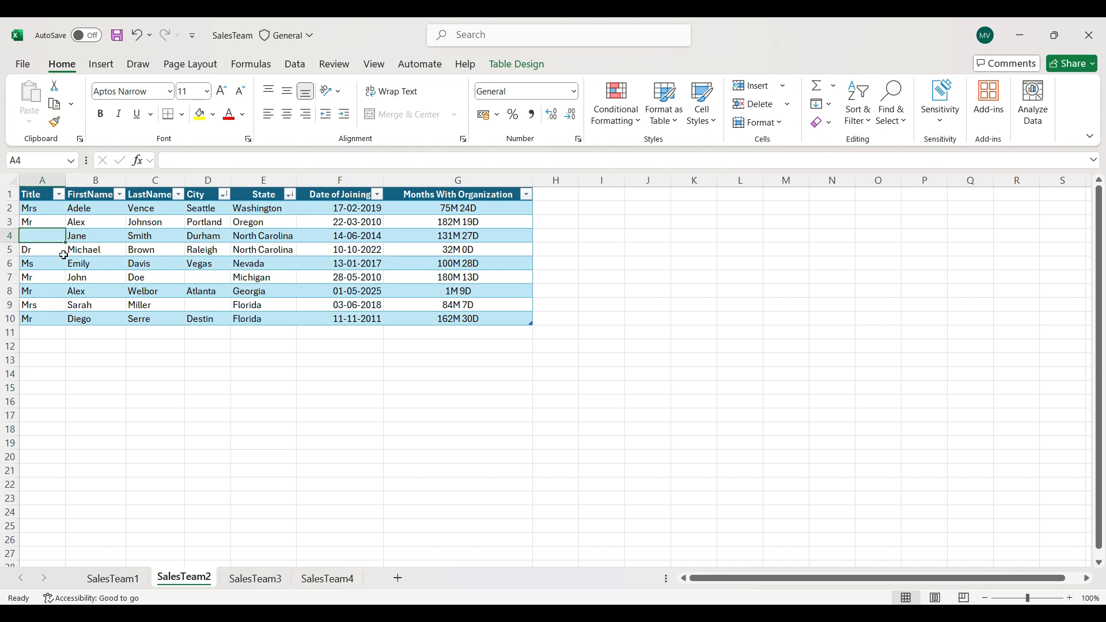
{"action": "left_click", "coordinate": [199, 280]}
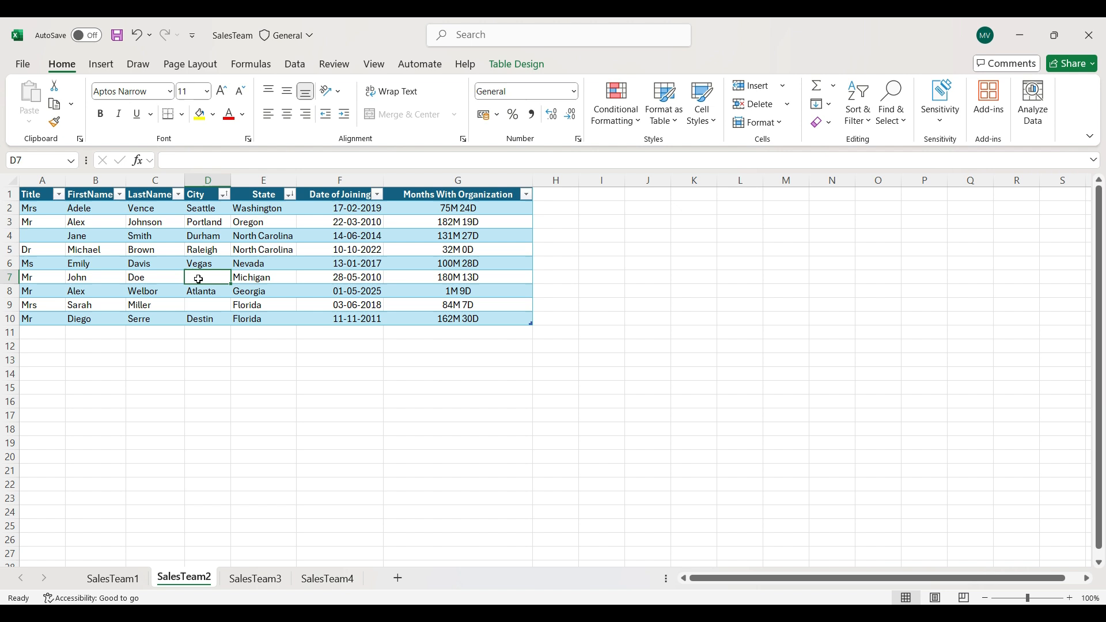
{"action": "left_click", "coordinate": [208, 309]}
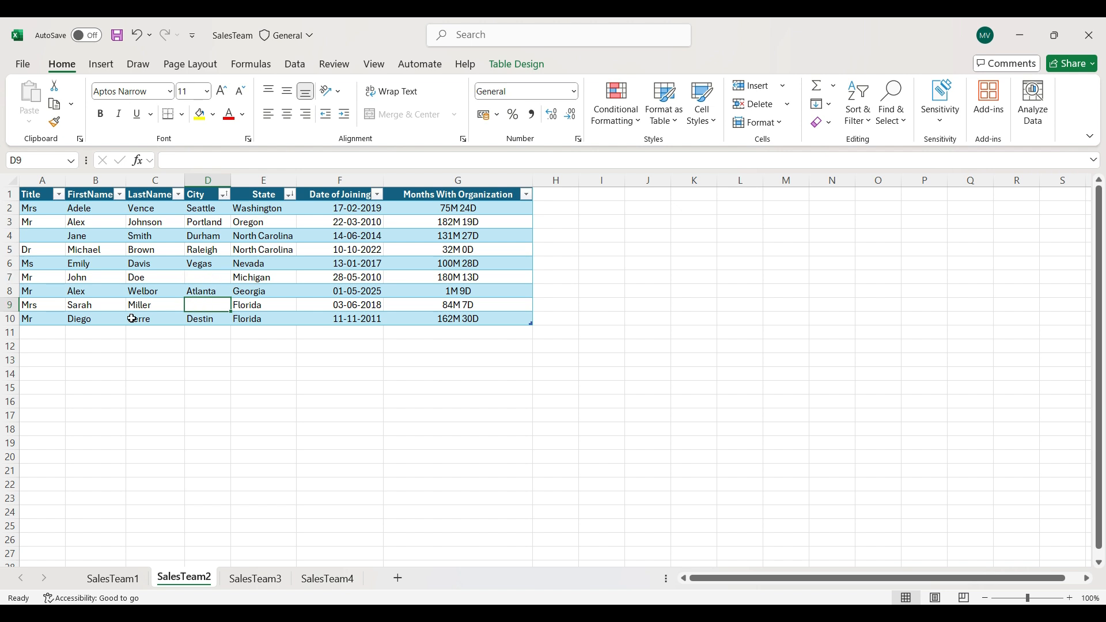
{"action": "left_click", "coordinate": [44, 335]}
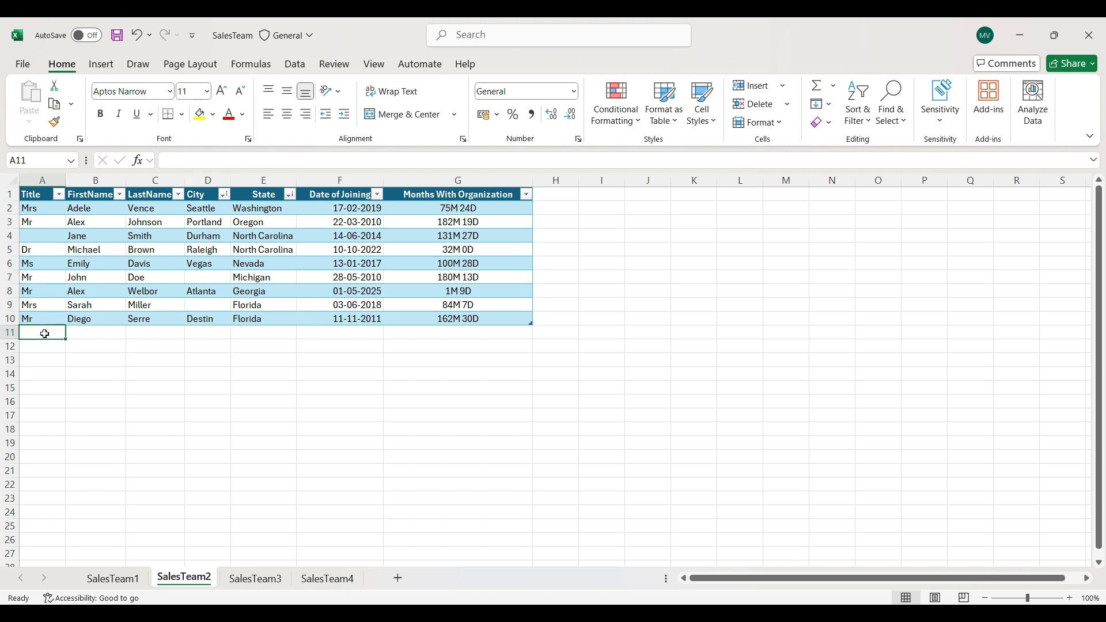
{"action": "left_click", "coordinate": [216, 335]}
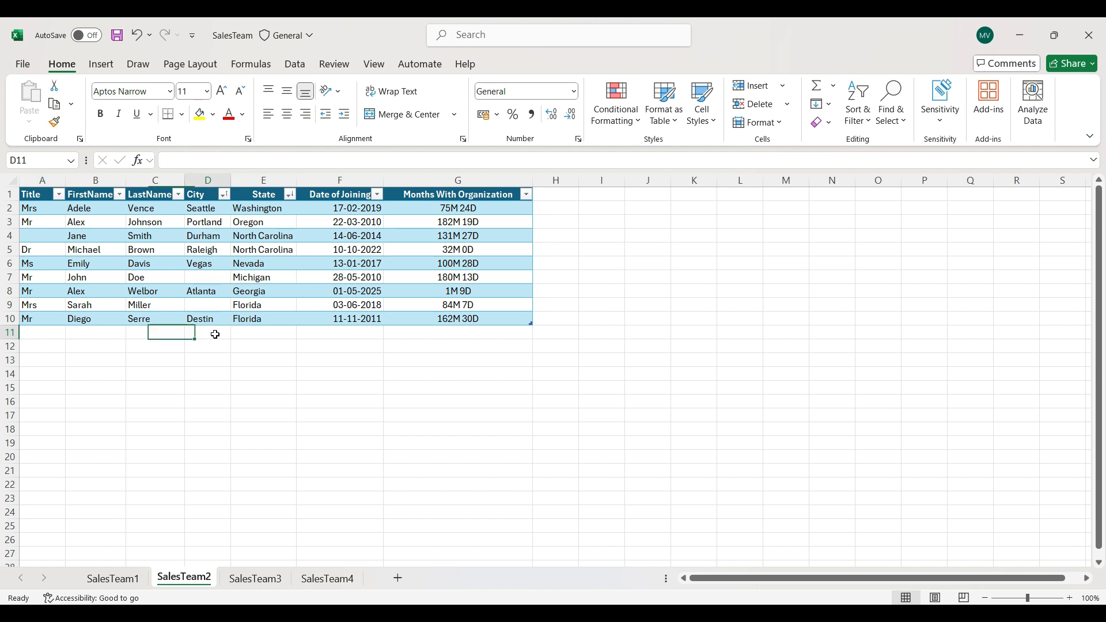
{"action": "left_click", "coordinate": [439, 335]}
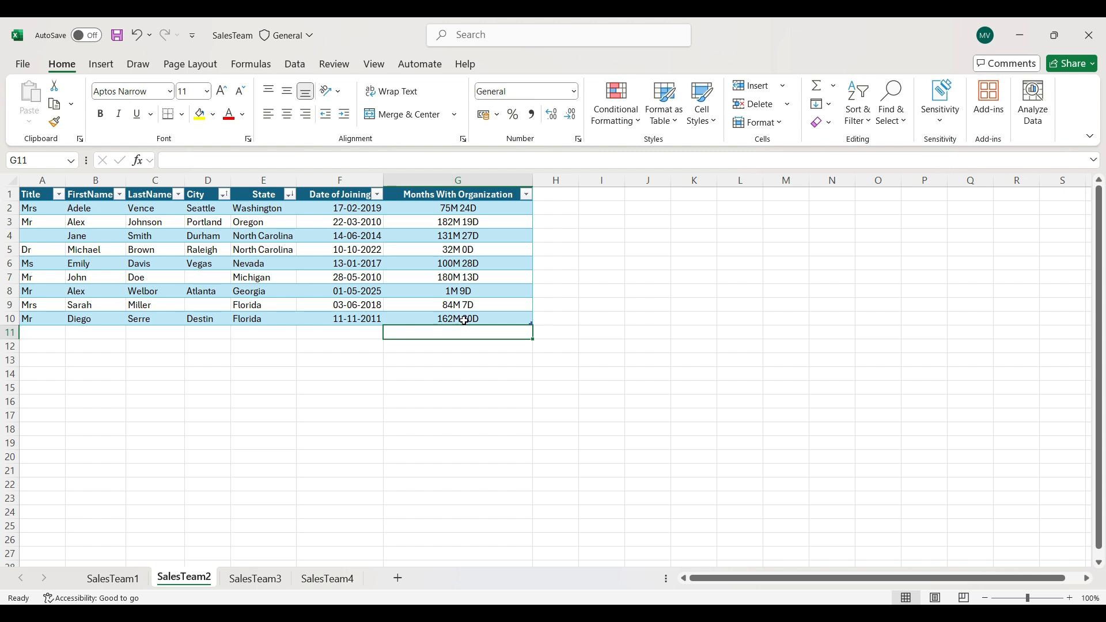
Step: Examine cell H11 against the empty column H above it, the empty row 11 beside it and the filled row 10
{"action": "left_click", "coordinate": [550, 334]}
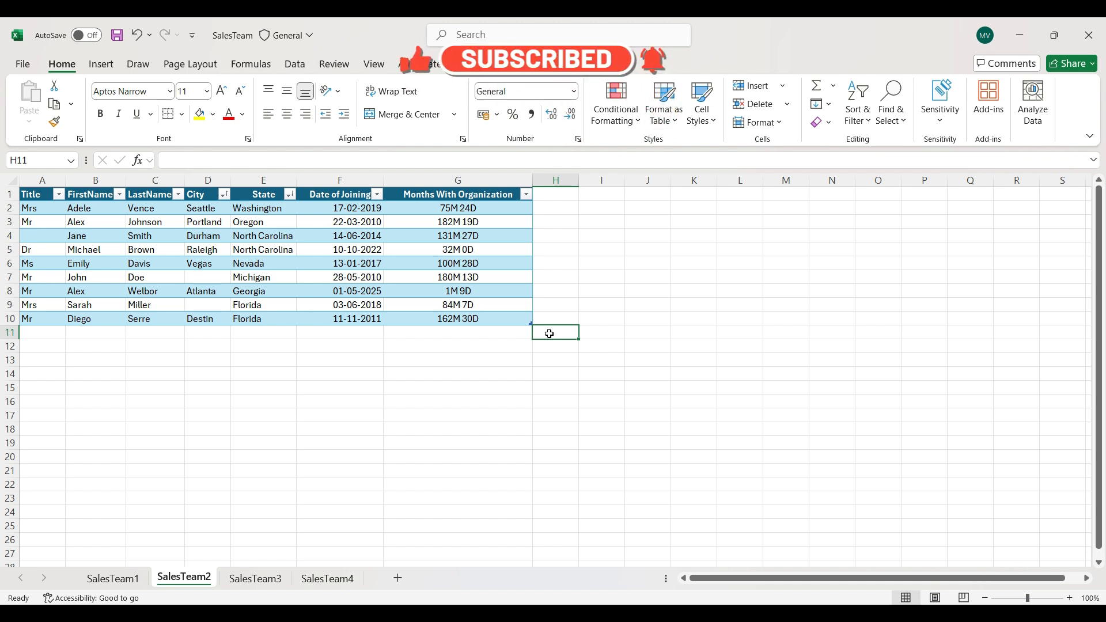
{"action": "left_click_drag", "start_coordinate": [544, 328], "coordinate": [542, 190]}
{"action": "left_click", "coordinate": [551, 357]}
{"action": "left_click_drag", "start_coordinate": [545, 329], "coordinate": [40, 208]}
{"action": "left_click", "coordinate": [54, 390]}
{"action": "left_click", "coordinate": [52, 330]}
{"action": "left_click", "coordinate": [554, 319]}
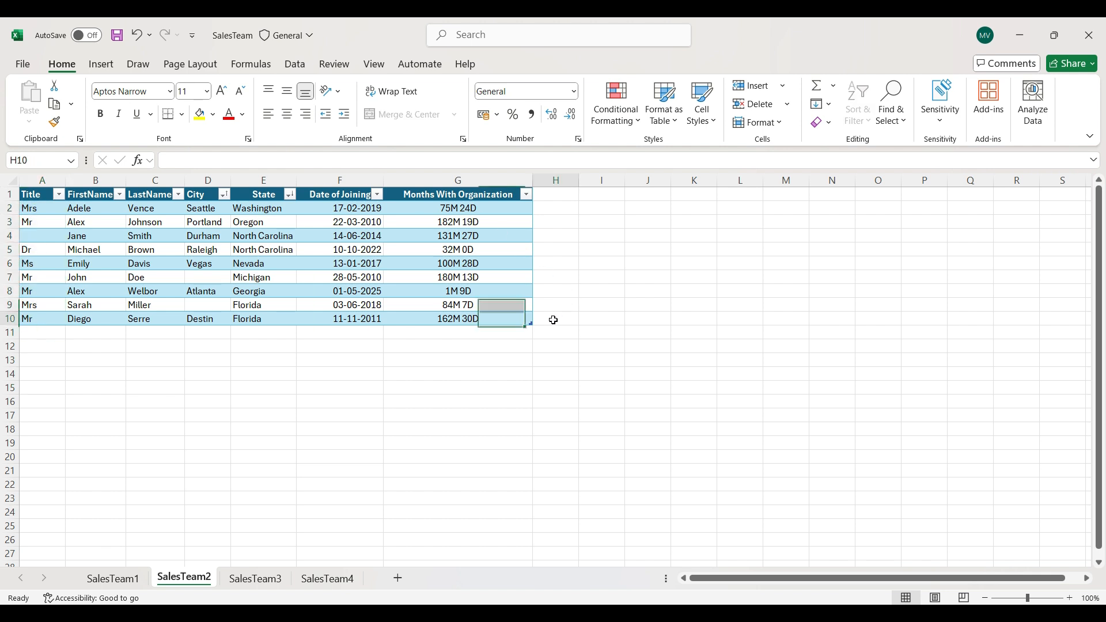
{"action": "left_click_drag", "start_coordinate": [555, 320], "coordinate": [30, 323]}
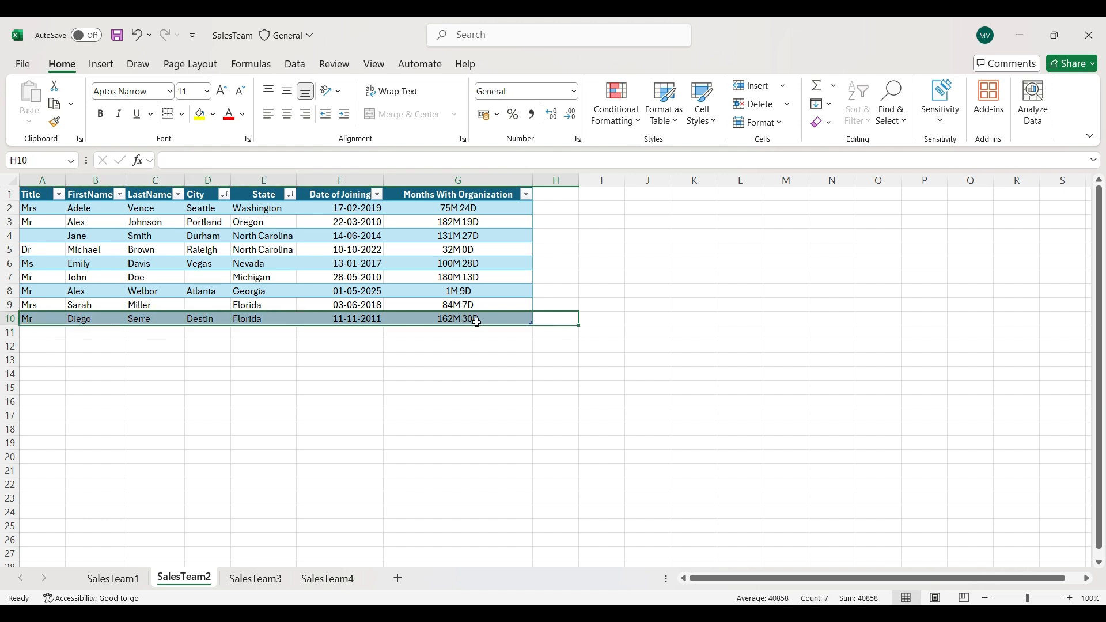
{"action": "left_click", "coordinate": [557, 330]}
{"action": "left_click_drag", "start_coordinate": [554, 333], "coordinate": [539, 195]}
{"action": "left_click_drag", "start_coordinate": [560, 335], "coordinate": [14, 339]}
{"action": "left_click", "coordinate": [553, 345]}
{"action": "left_click", "coordinate": [558, 331]}
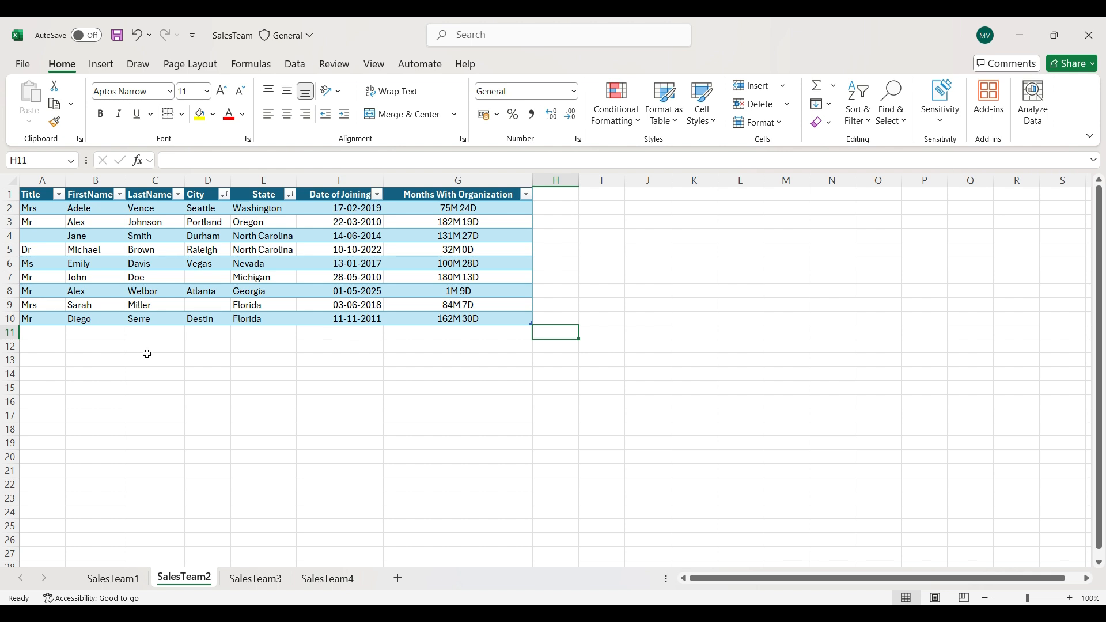
Step: Save the workbook, and run the flow with the Get first free column/row action using SalesTeamExcelInstance
{"action": "left_click", "coordinate": [117, 38]}
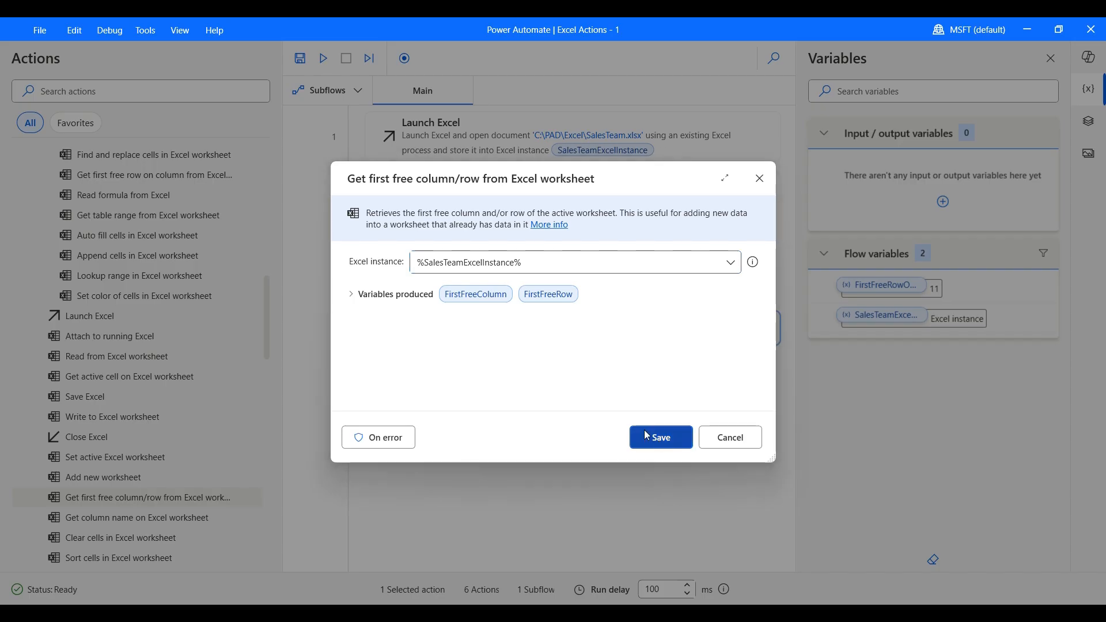
{"action": "left_click", "coordinate": [647, 436]}
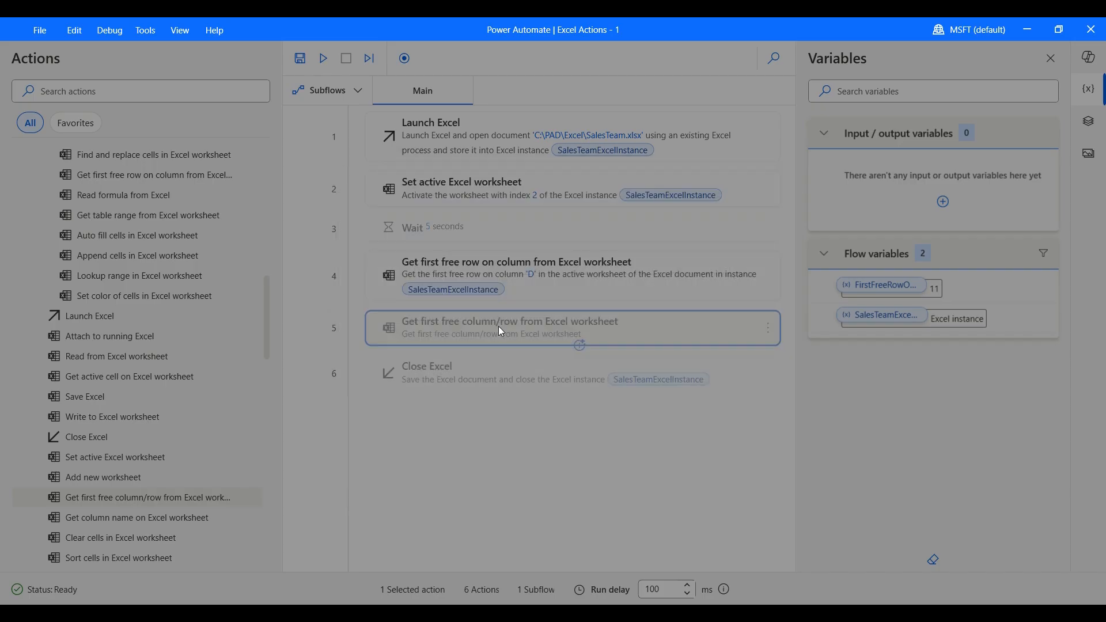
{"action": "left_click", "coordinate": [324, 59]}
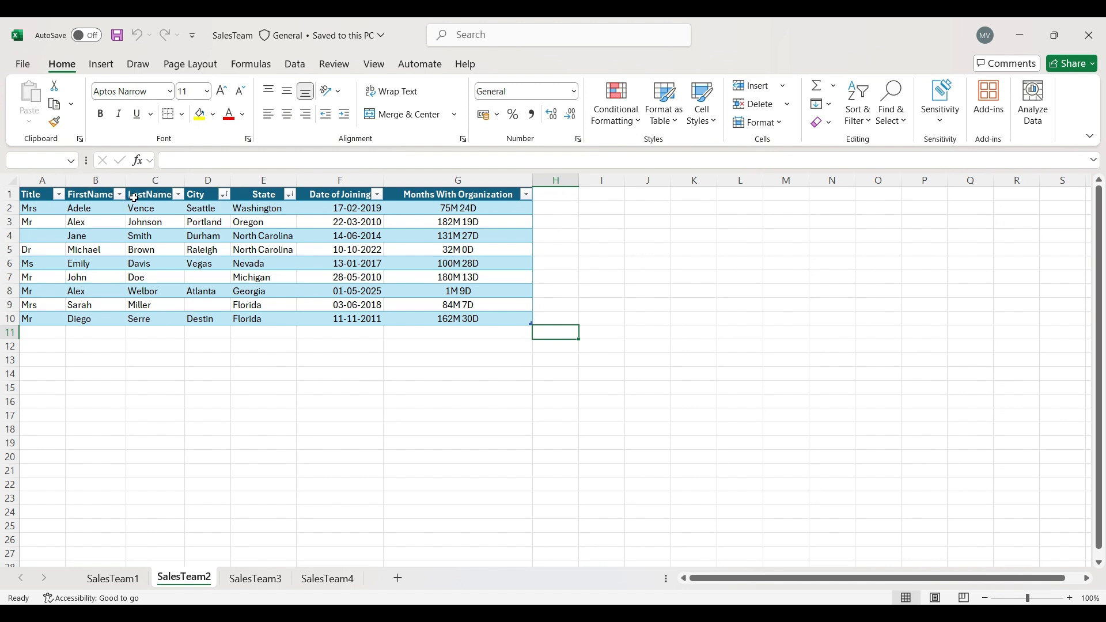
Step: Enter "Values" in cells H11, I12 and J13 of the SalesTeam2 worksheet, and save the workbook
{"action": "left_click", "coordinate": [553, 332]}
{"action": "type", "text": "Values"}
{"action": "key", "text": "Return"}
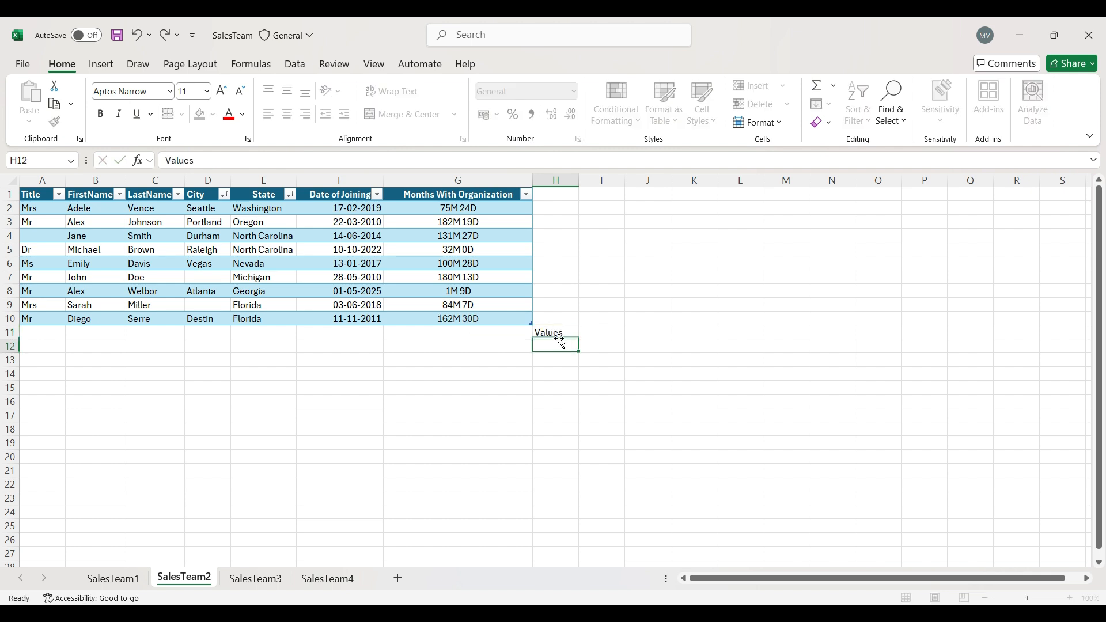
{"action": "key", "text": "Right"}
{"action": "type", "text": "Valu"}
{"action": "key", "text": "Down"}
{"action": "key", "text": "Right"}
{"action": "type", "text": "Values"}
{"action": "key", "text": "Down"}
{"action": "key", "text": "Right"}
{"action": "key", "text": "Down"}
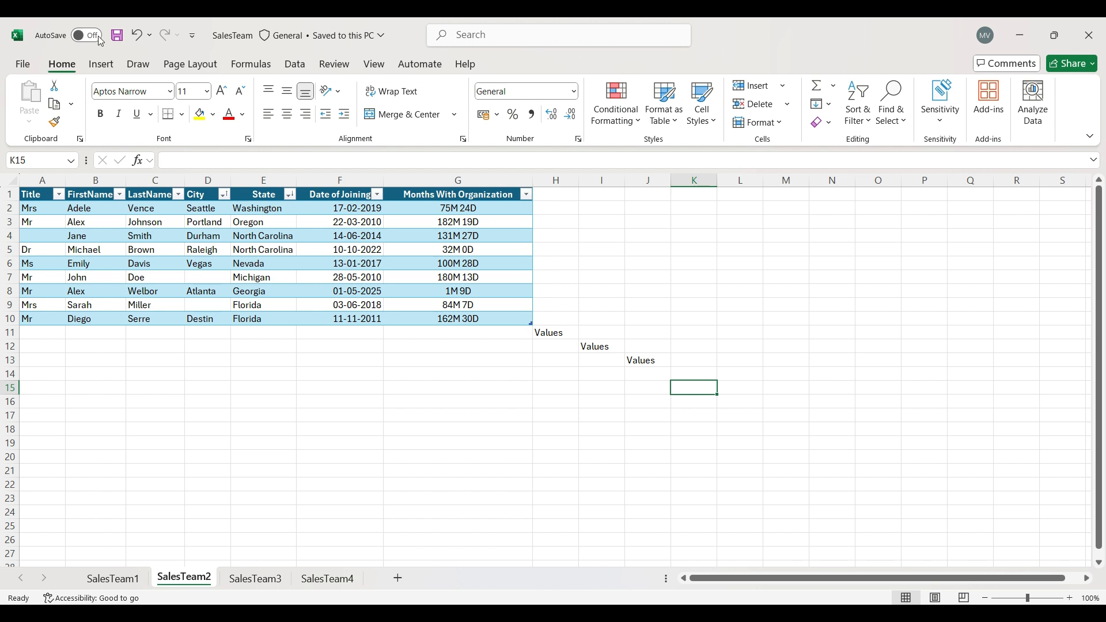
{"action": "left_click", "coordinate": [117, 39]}
Step: Examine cell K14 together with the empty column K cells above it and the empty row 14 cells beside it
{"action": "left_click", "coordinate": [681, 373]}
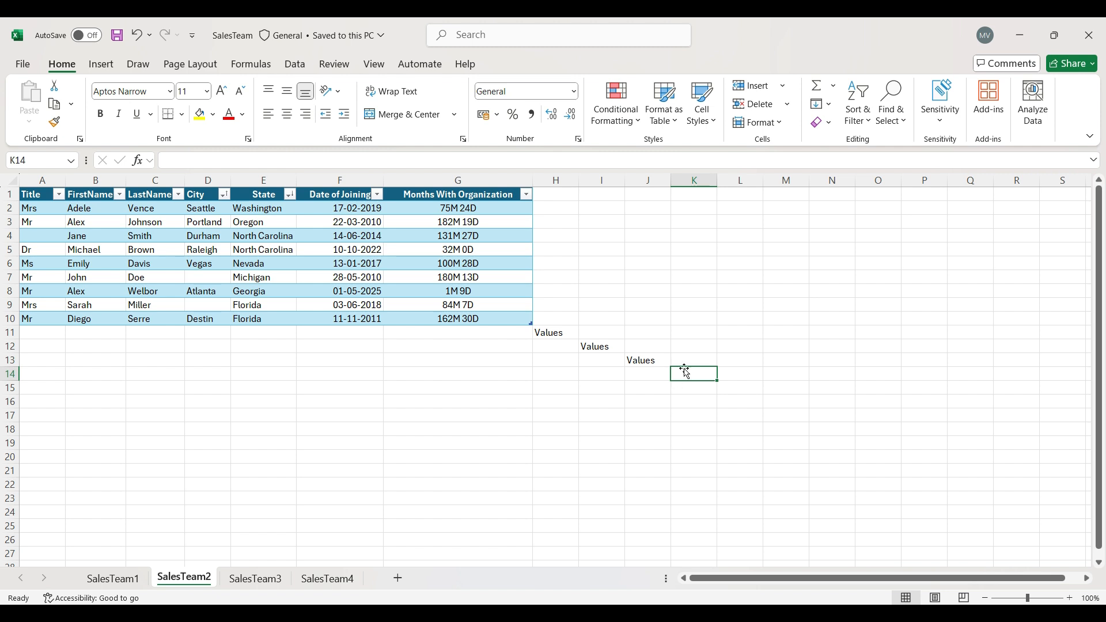
{"action": "left_click_drag", "start_coordinate": [686, 366], "coordinate": [690, 191]}
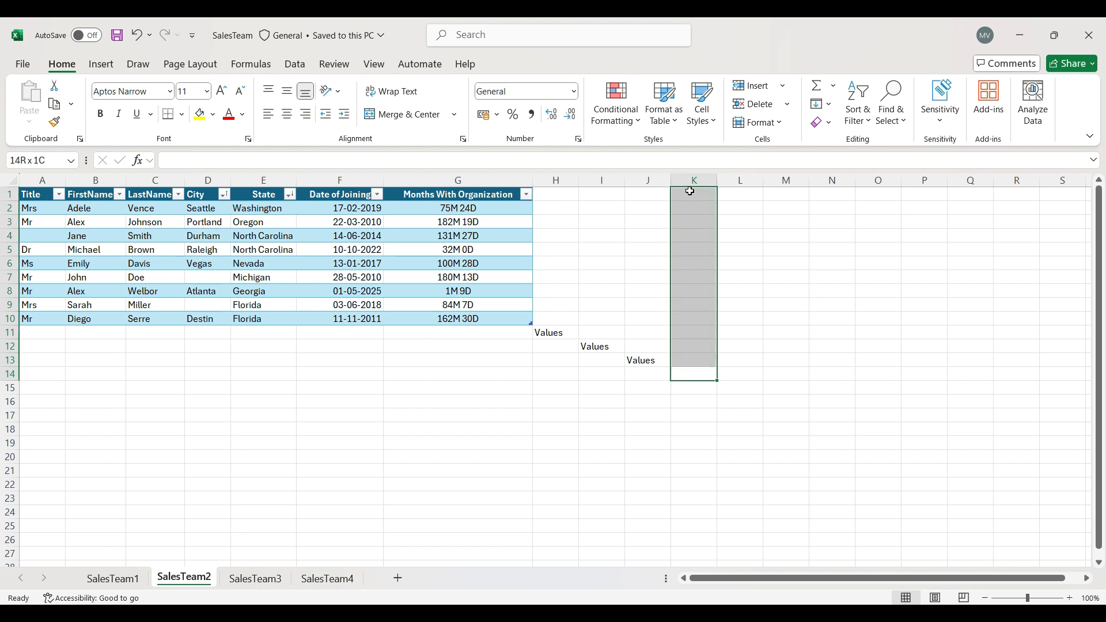
{"action": "left_click_drag", "start_coordinate": [690, 373], "coordinate": [20, 375]}
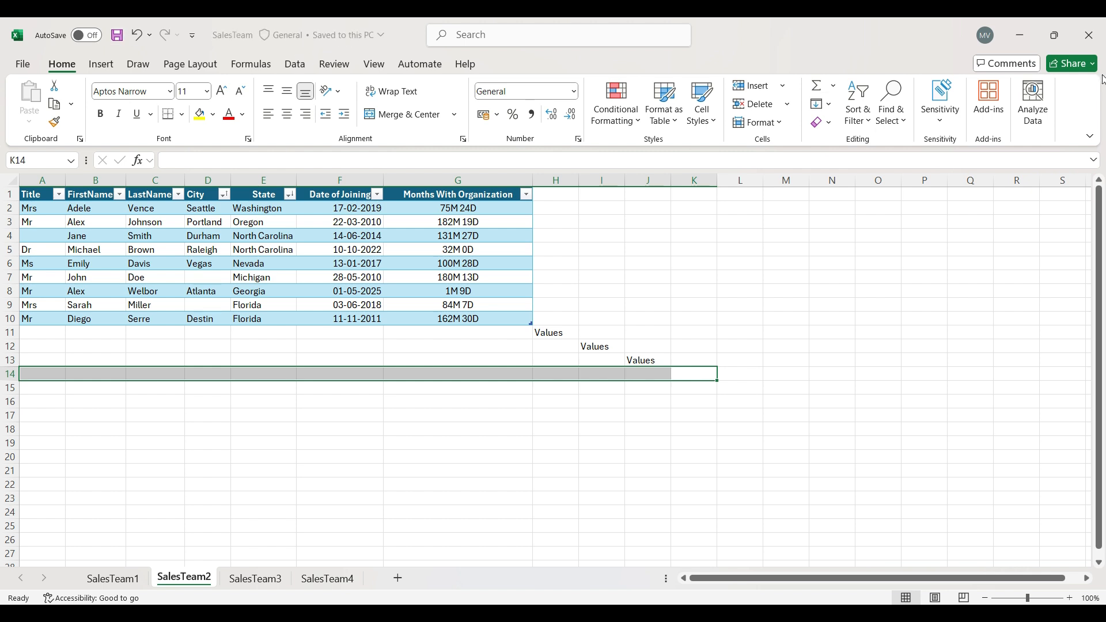
Step: Rerun the flow in Power Automate after closing the workbook, and examine column K and cell K14 in Excel
{"action": "left_click", "coordinate": [1088, 27]}
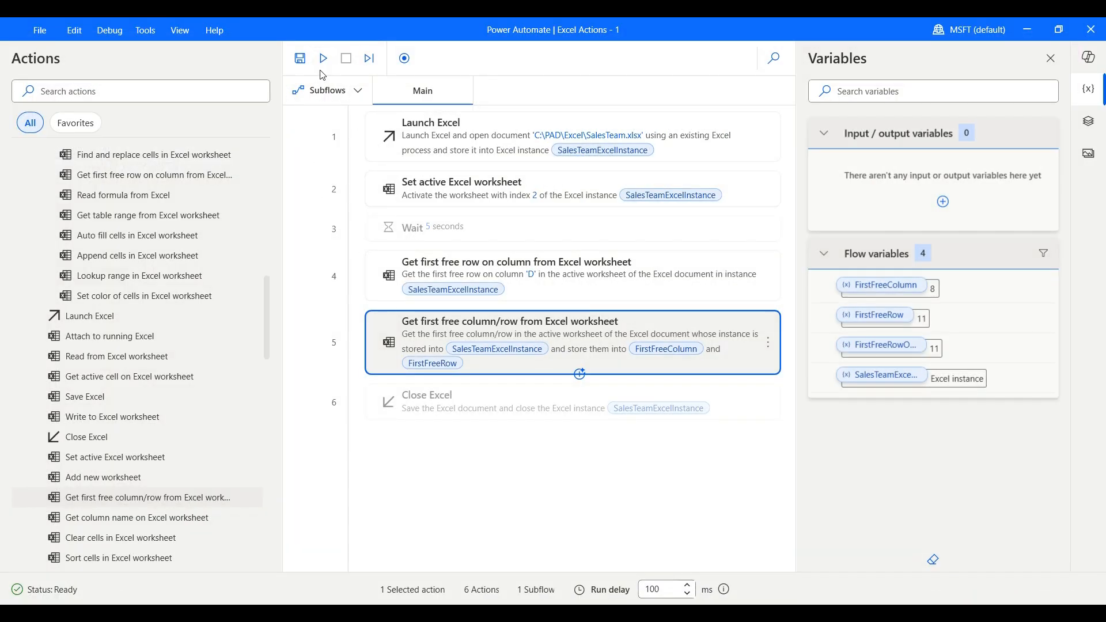
{"action": "left_click", "coordinate": [322, 69]}
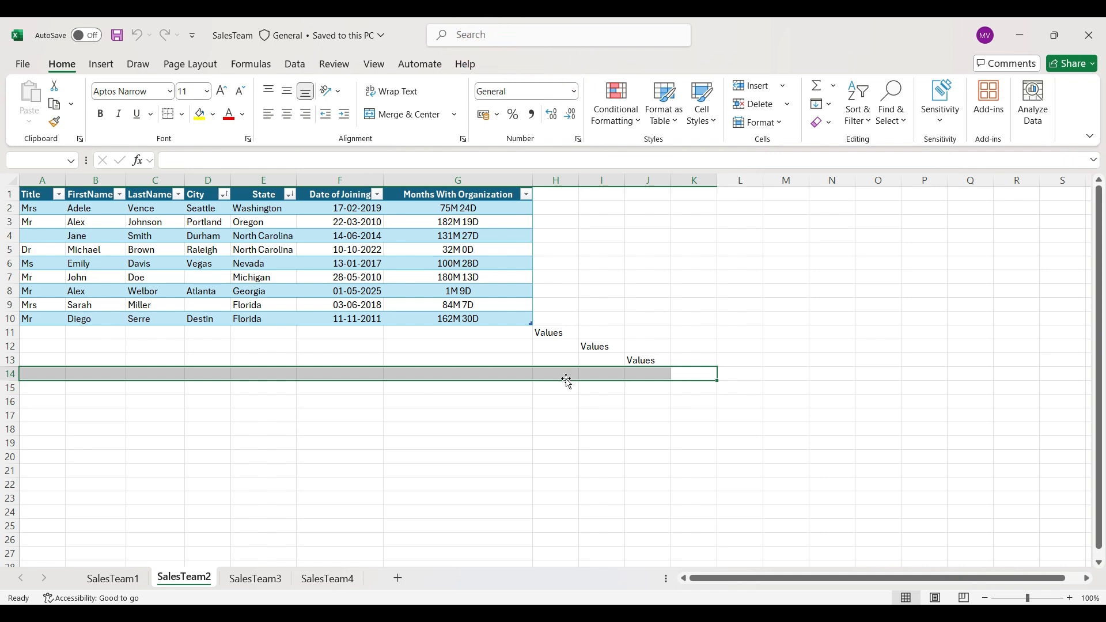
{"action": "left_click", "coordinate": [694, 180]}
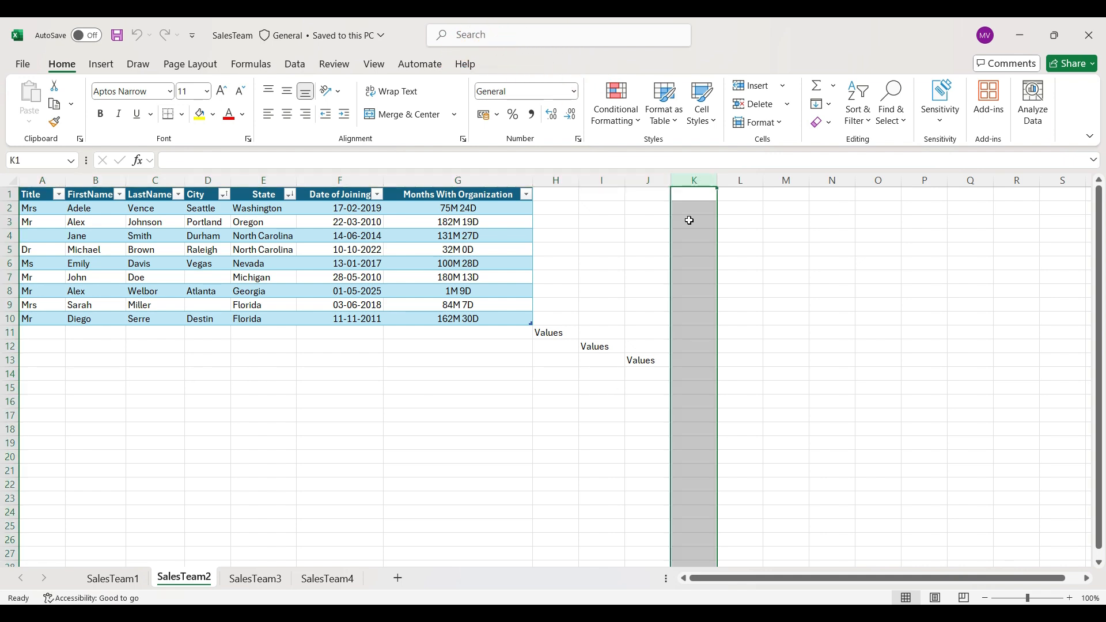
{"action": "left_click", "coordinate": [696, 376]}
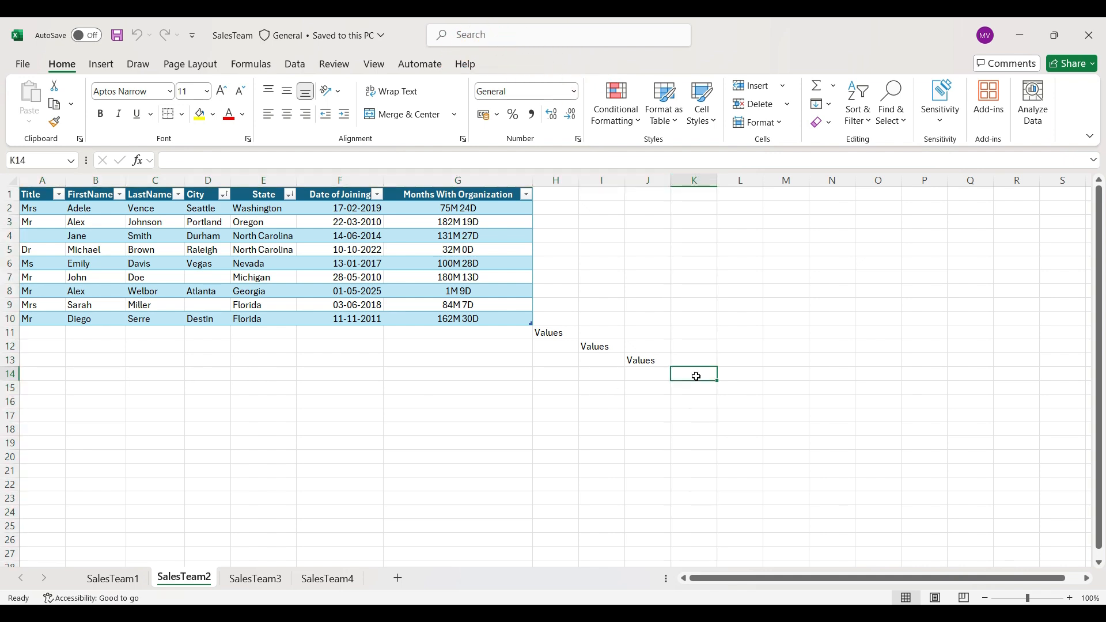